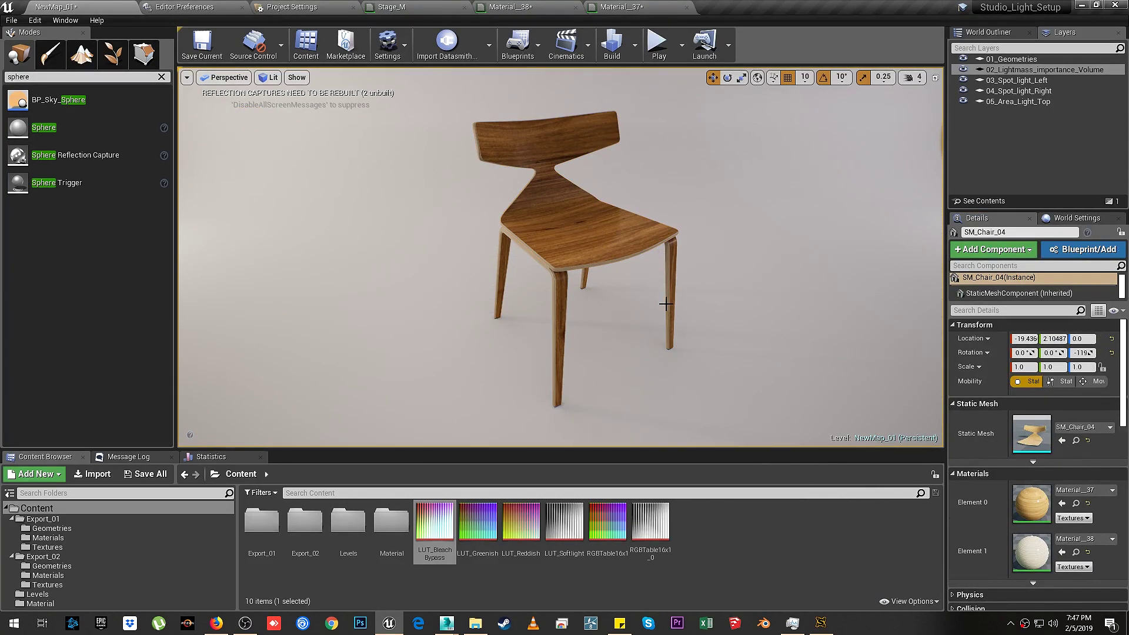
# - Save the NewMap_01 level, close the Stage_M, Material__38, Material__37 and Project Settings editors, and return to the level
pyautogui.press('g')
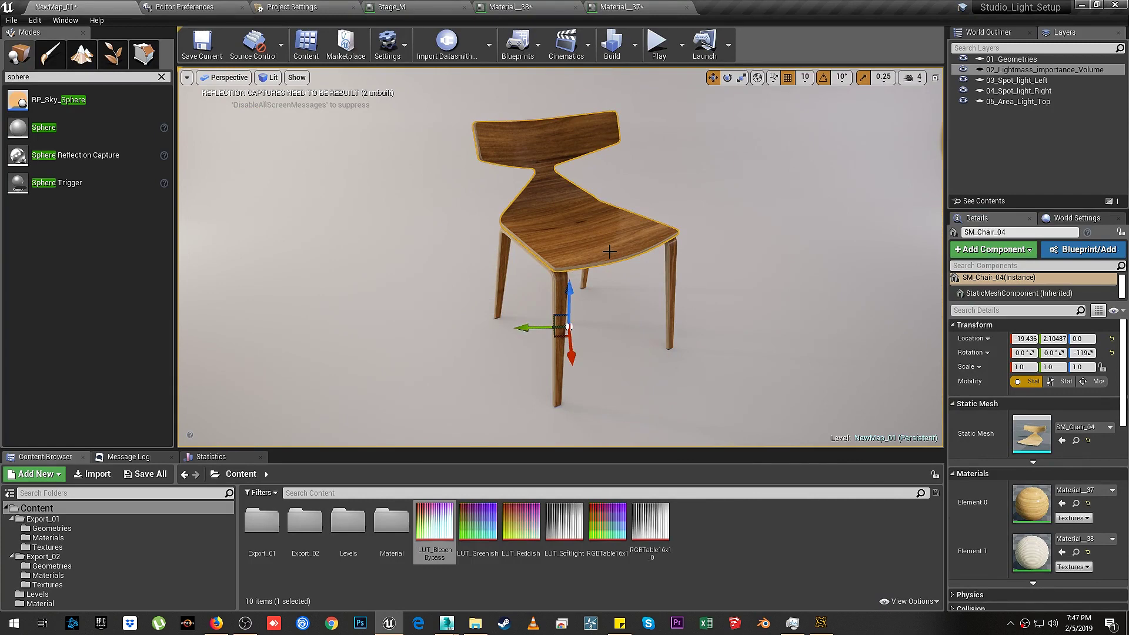
pyautogui.hotkey('ctrl', 's')
pyautogui.click(393, 7)
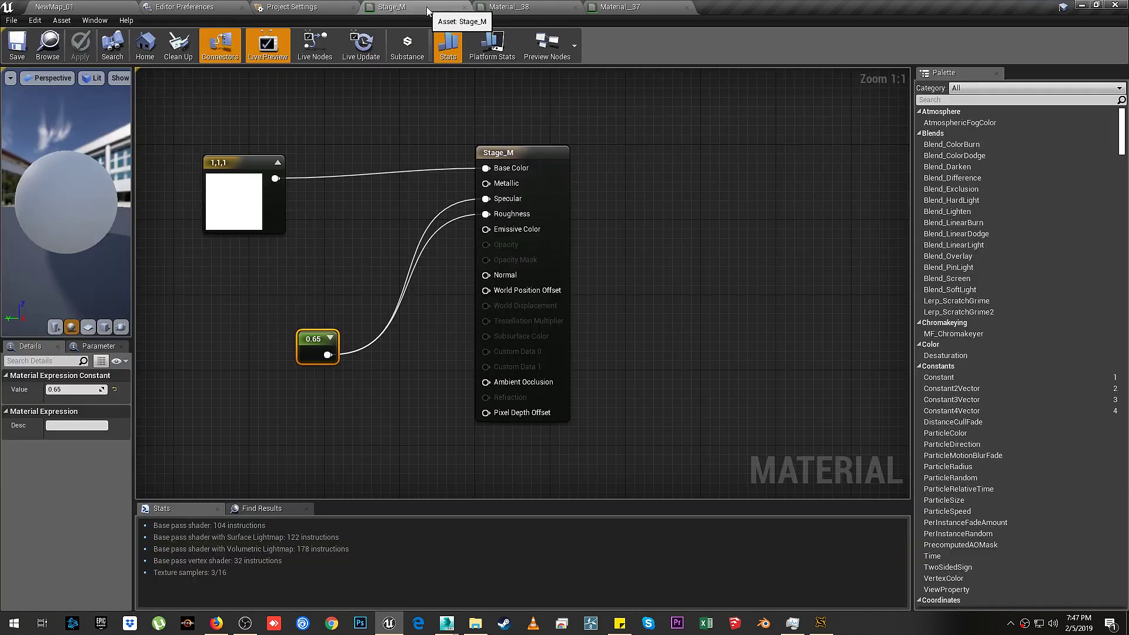
pyautogui.click(463, 8)
pyautogui.click(464, 7)
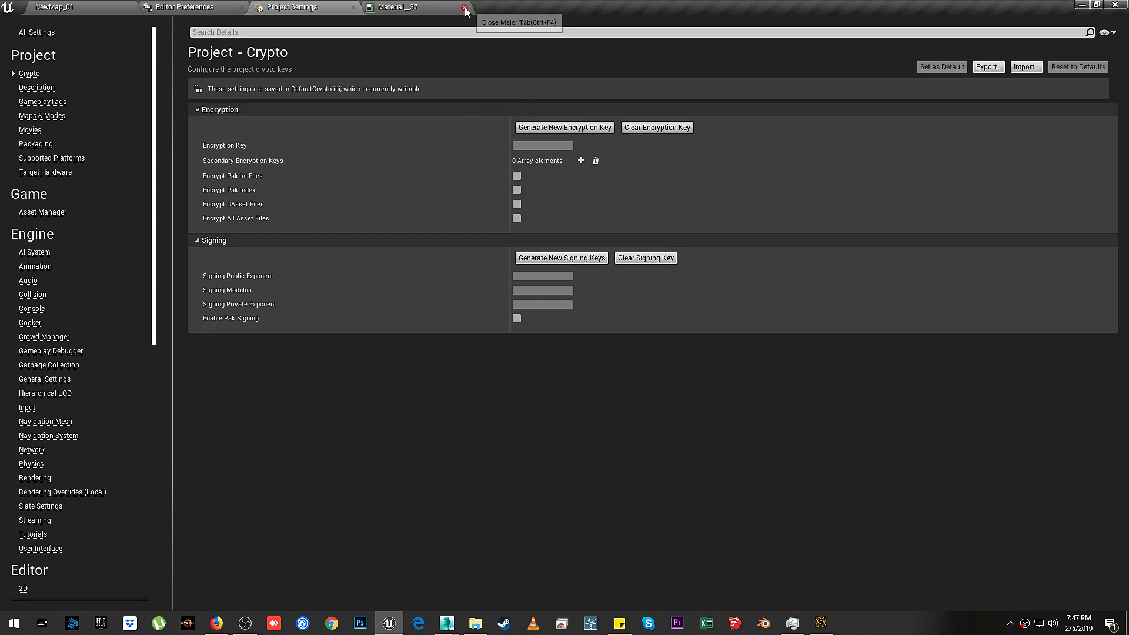
pyautogui.click(464, 8)
pyautogui.click(353, 7)
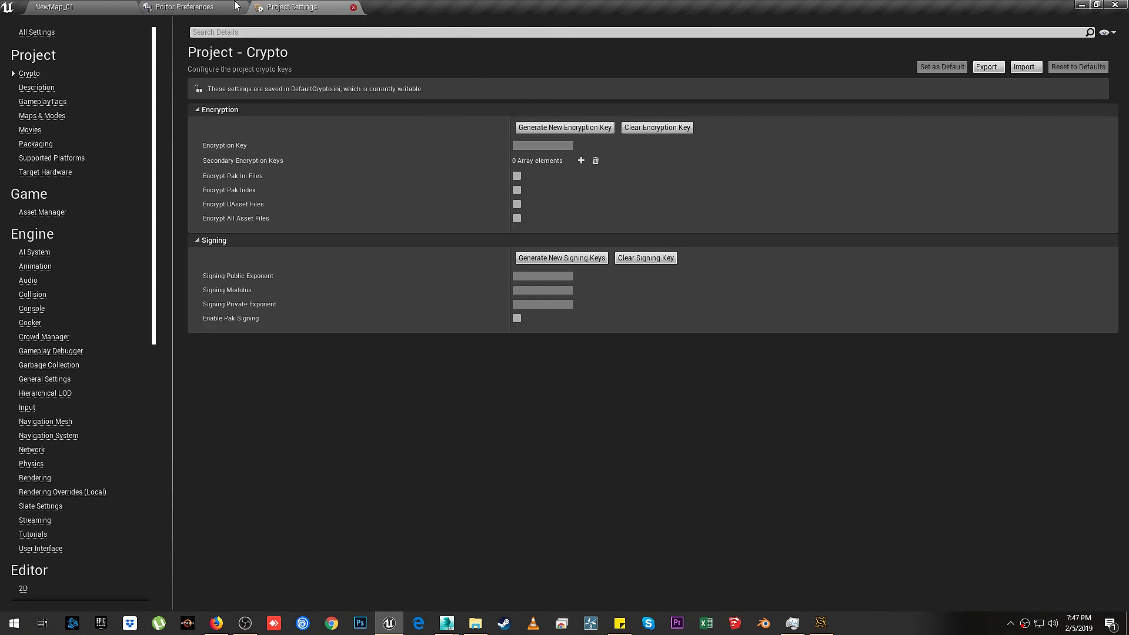
pyautogui.click(98, 6)
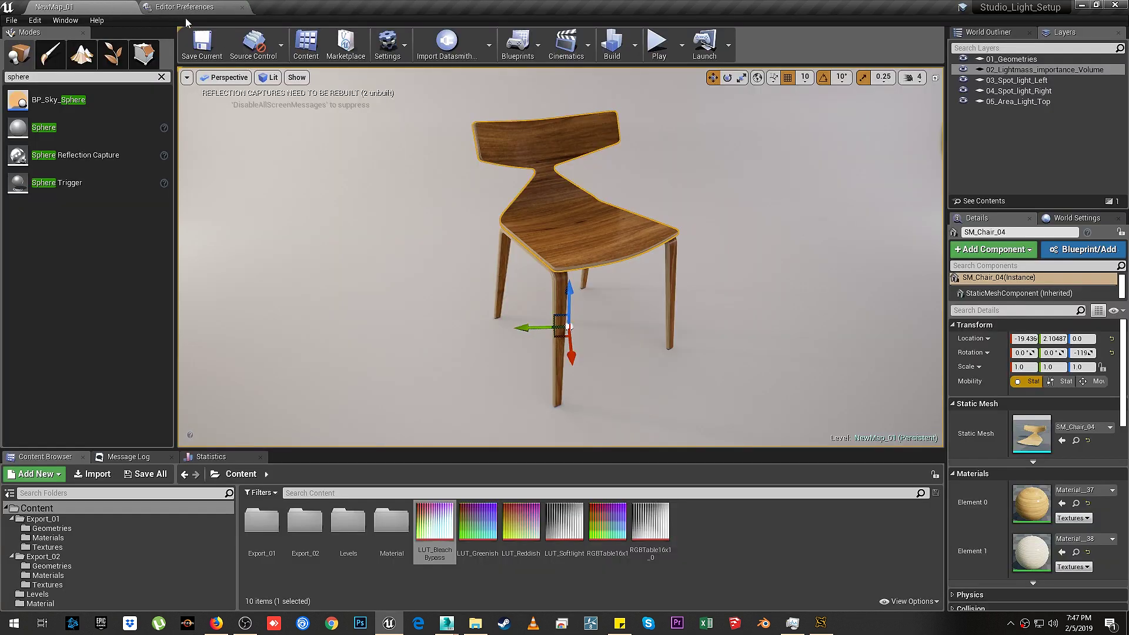
# - Deselect the chair and set the lighting build quality to Production
pyautogui.click(448, 191)
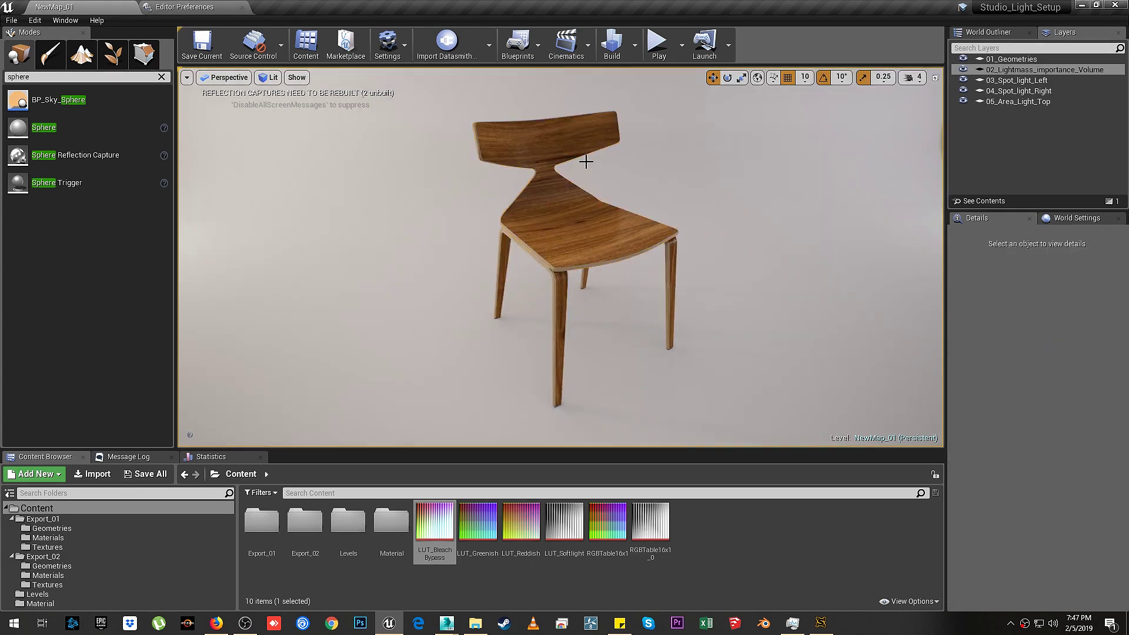
pyautogui.click(634, 54)
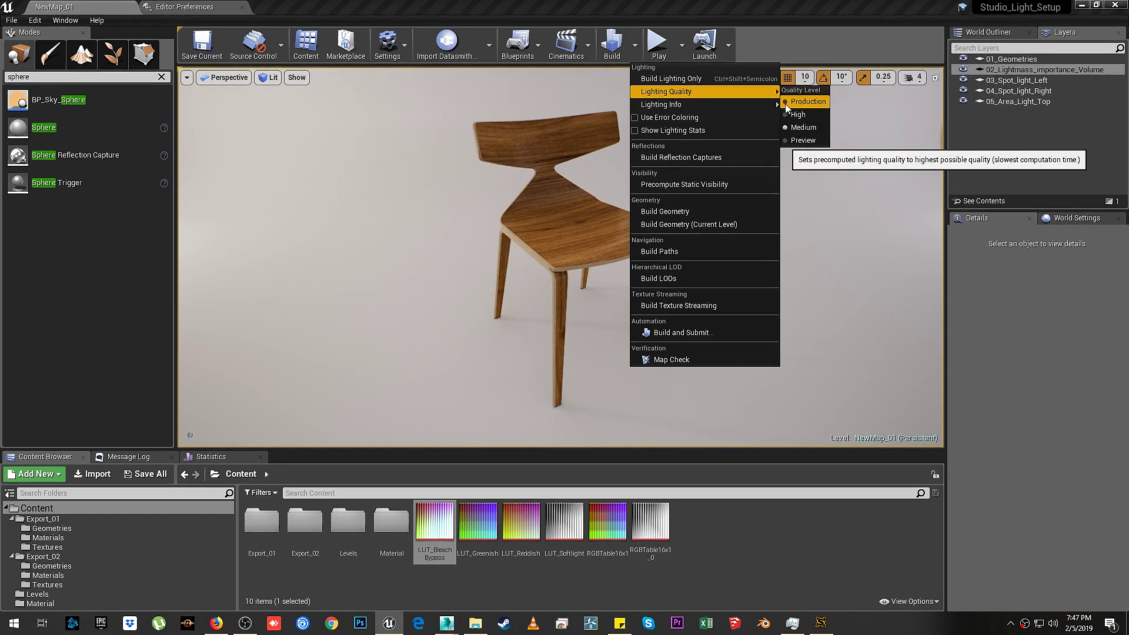
# - Set the level's Lightmass Indirect Lighting Quality to 4.0 and Indirect Lighting Smoothness to 0.65
pyautogui.click(1077, 218)
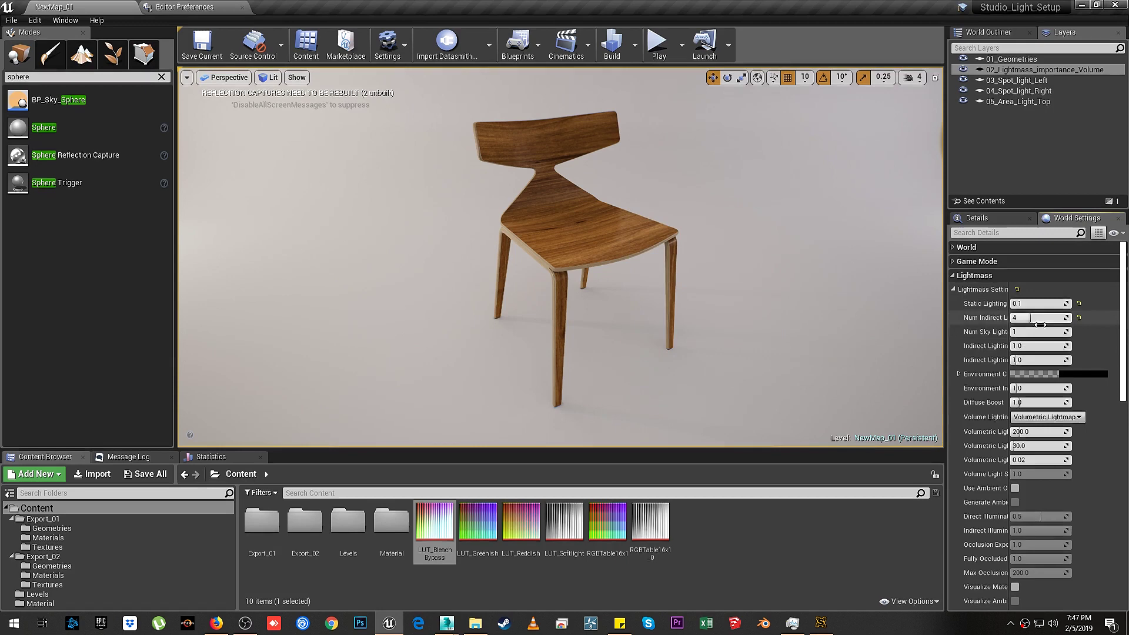
pyautogui.click(1020, 346)
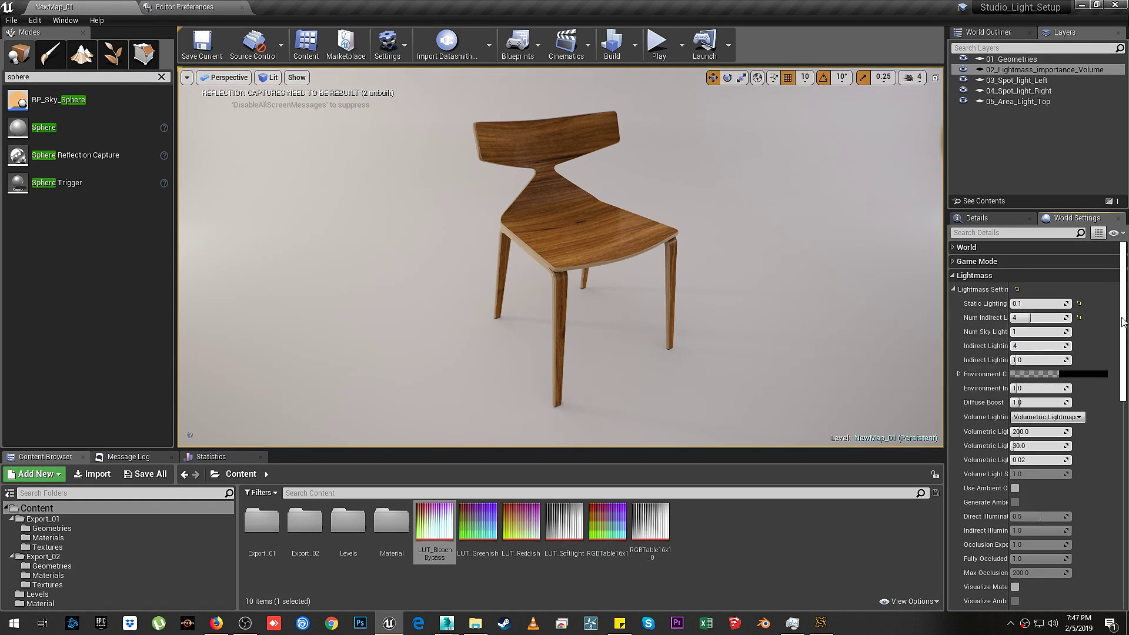
pyautogui.click(1023, 361)
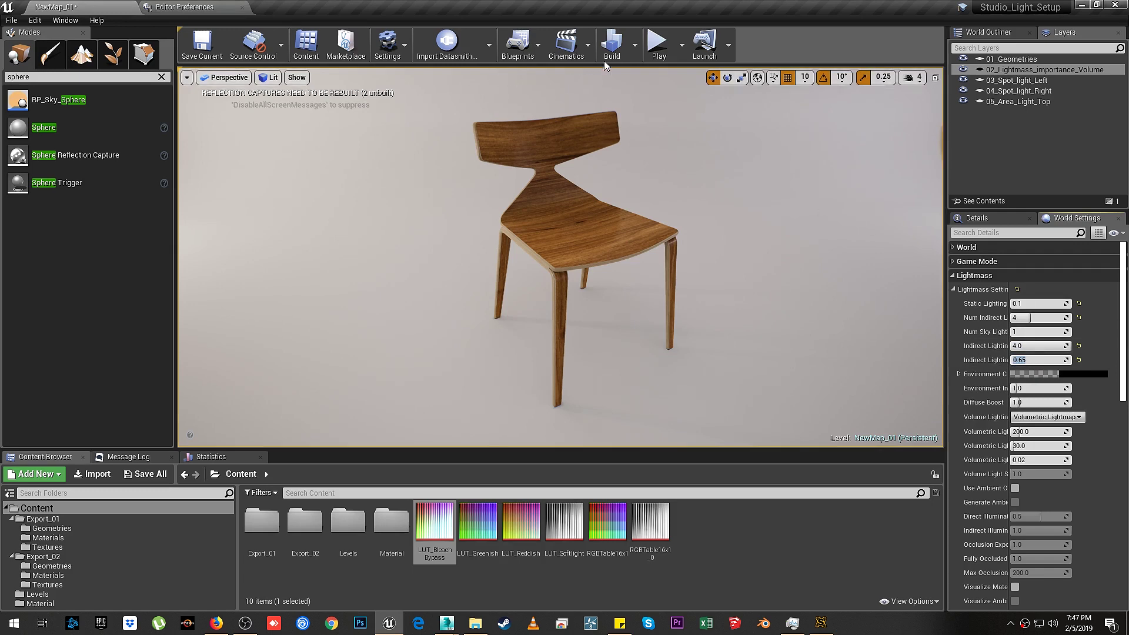
pyautogui.click(635, 45)
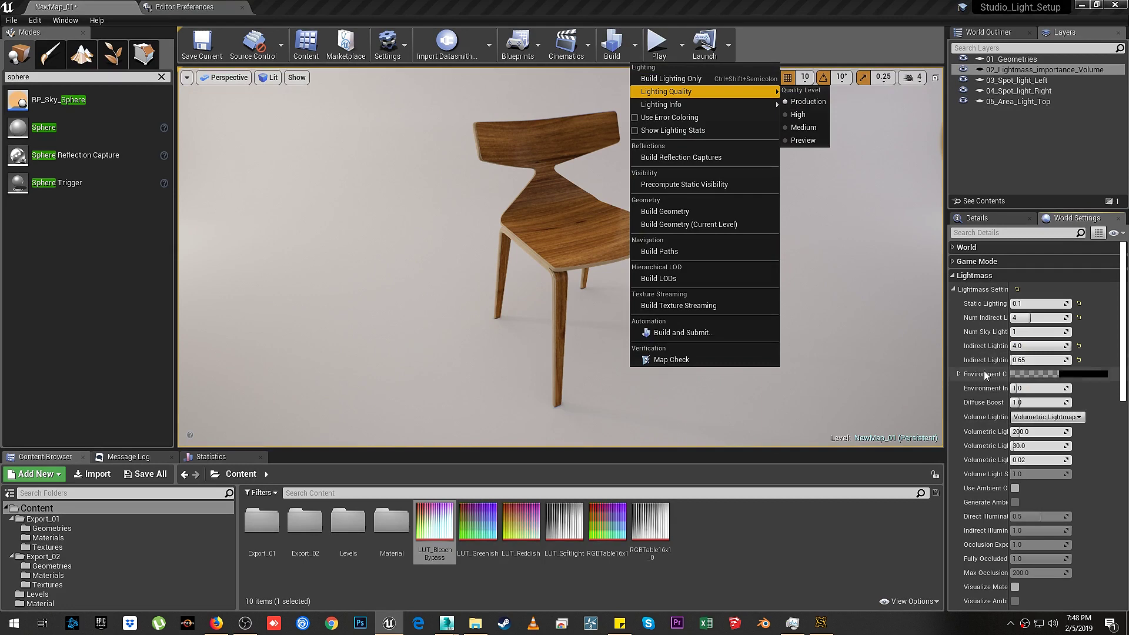
pyautogui.click(739, 5)
# - Override the lightmap resolution of all the chair parts with 256
pyautogui.click(579, 234)
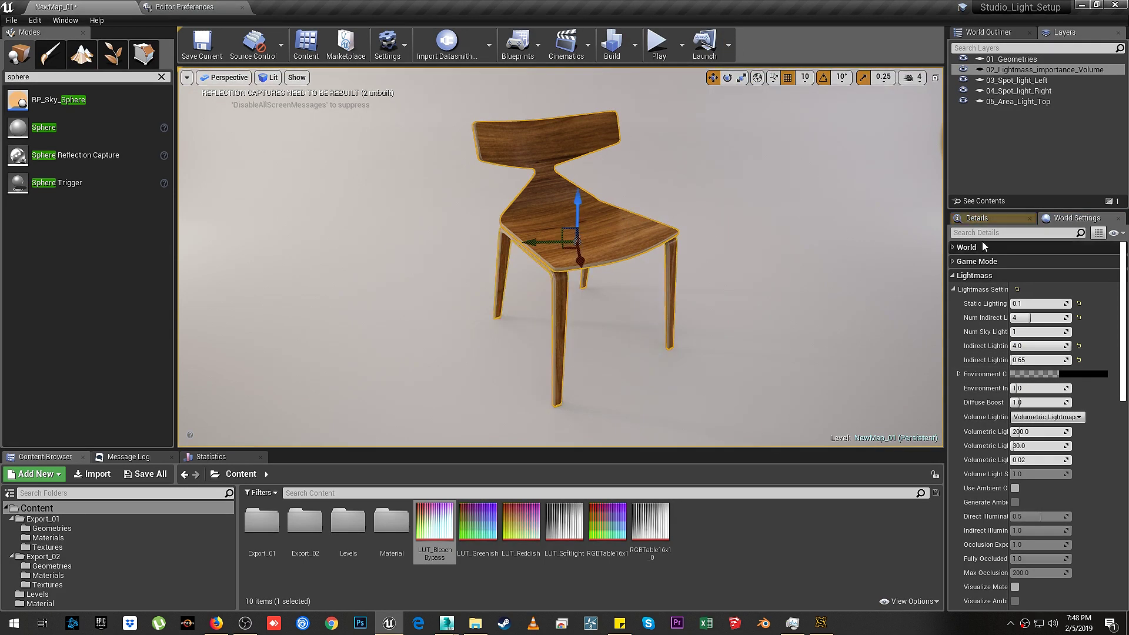
pyautogui.click(1001, 220)
pyautogui.click(963, 540)
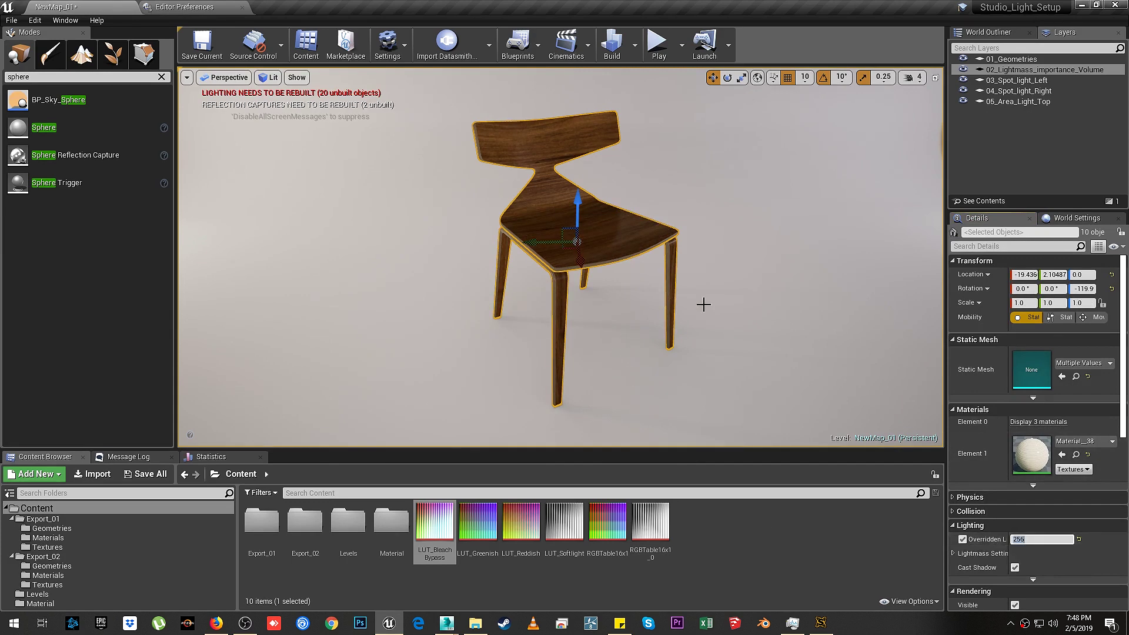
# - Set the overridden lightmap resolution of the SM_Stage_02 floor mesh to 2048
pyautogui.click(756, 296)
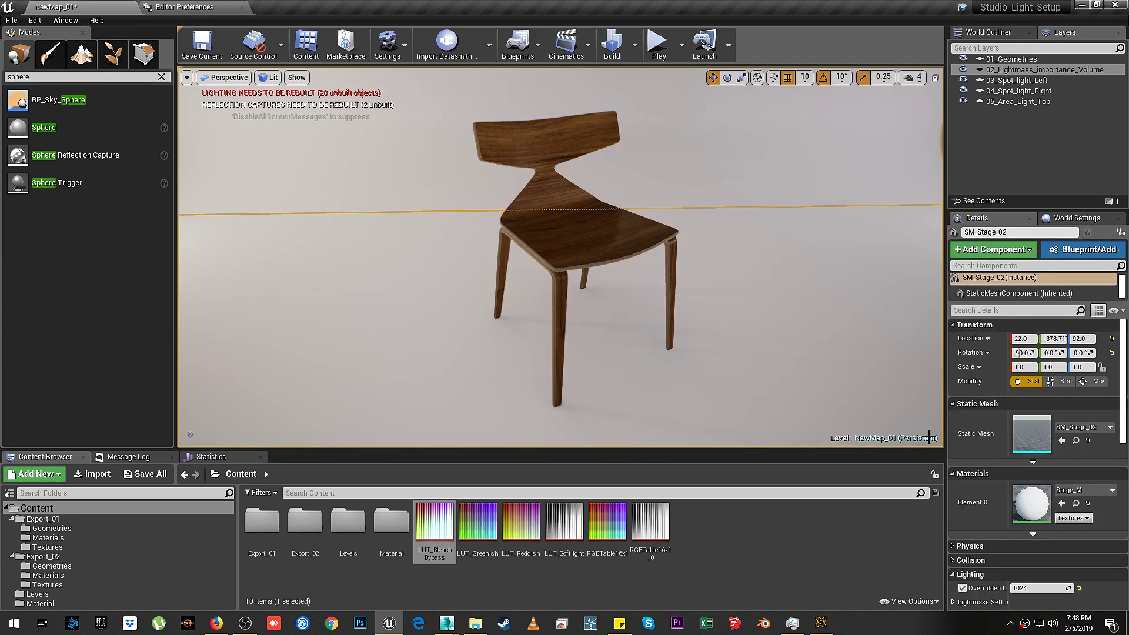
pyautogui.click(1033, 588)
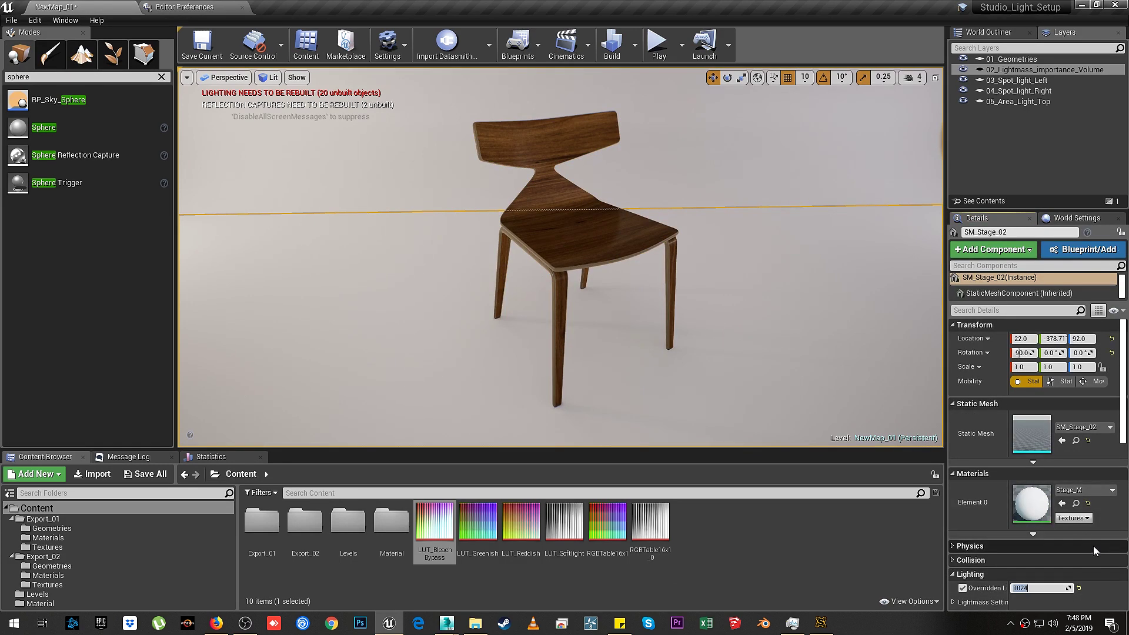
pyautogui.write('2048')
pyautogui.press('Return')
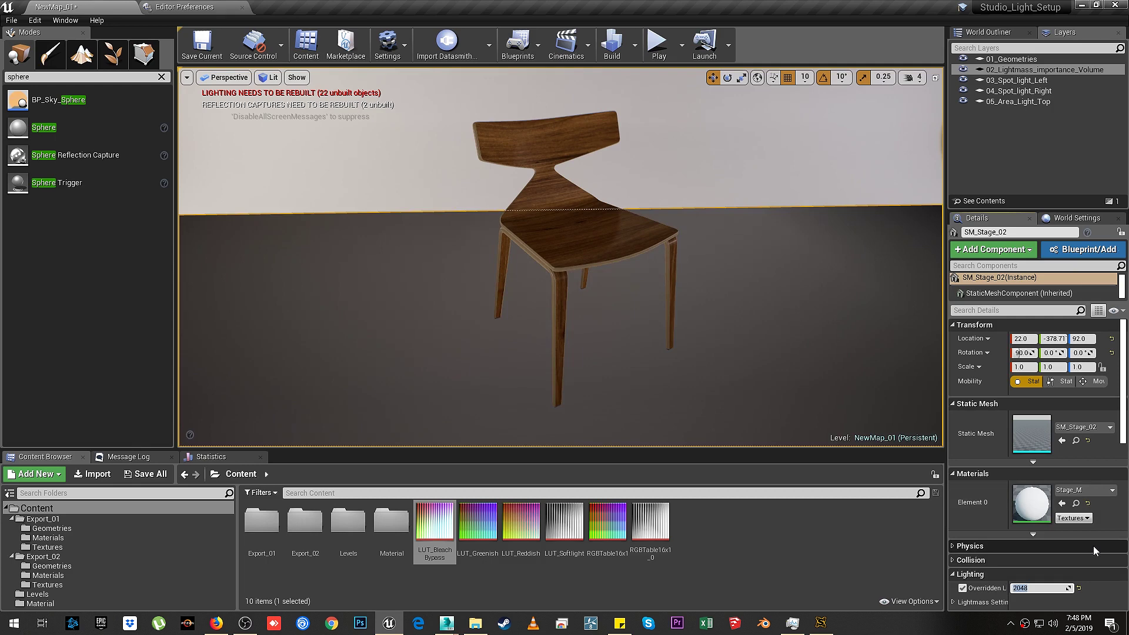
# - Check the overridden lightmap resolution of the SM_Stage_01 wall mesh, clear the selection and save the level
pyautogui.click(742, 167)
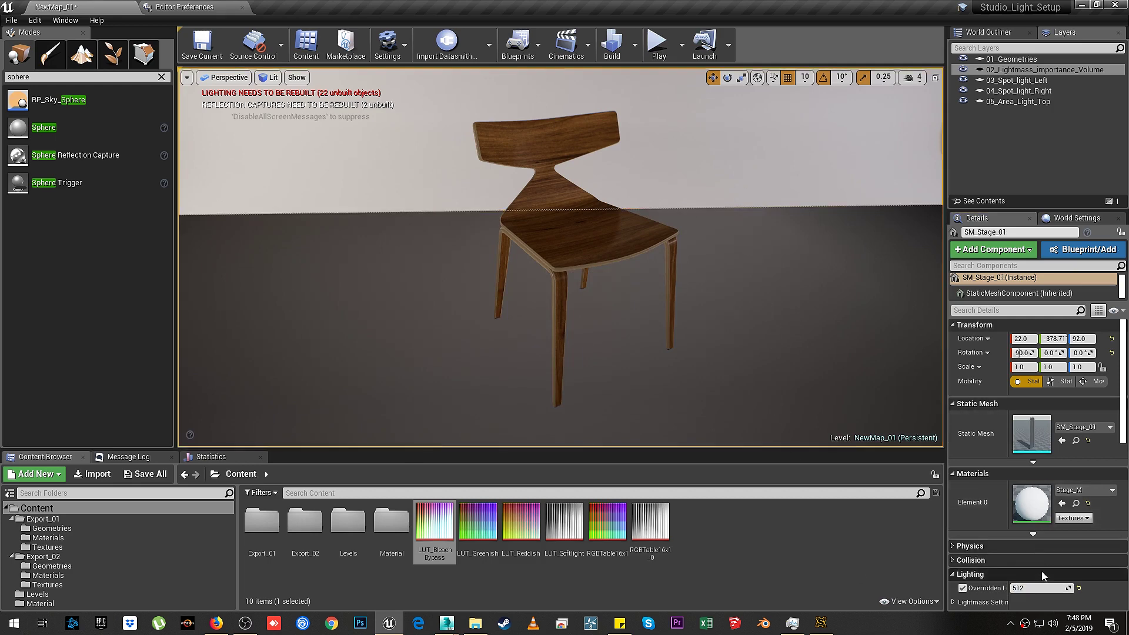
pyautogui.moveTo(767, 233)
pyautogui.mouseDown(button='right')
pyautogui.moveTo(865, 135)
pyautogui.moveTo(770, 241)
pyautogui.moveTo(759, 236)
pyautogui.mouseUp(button='right')
pyautogui.press('1')
pyautogui.press('Escape')
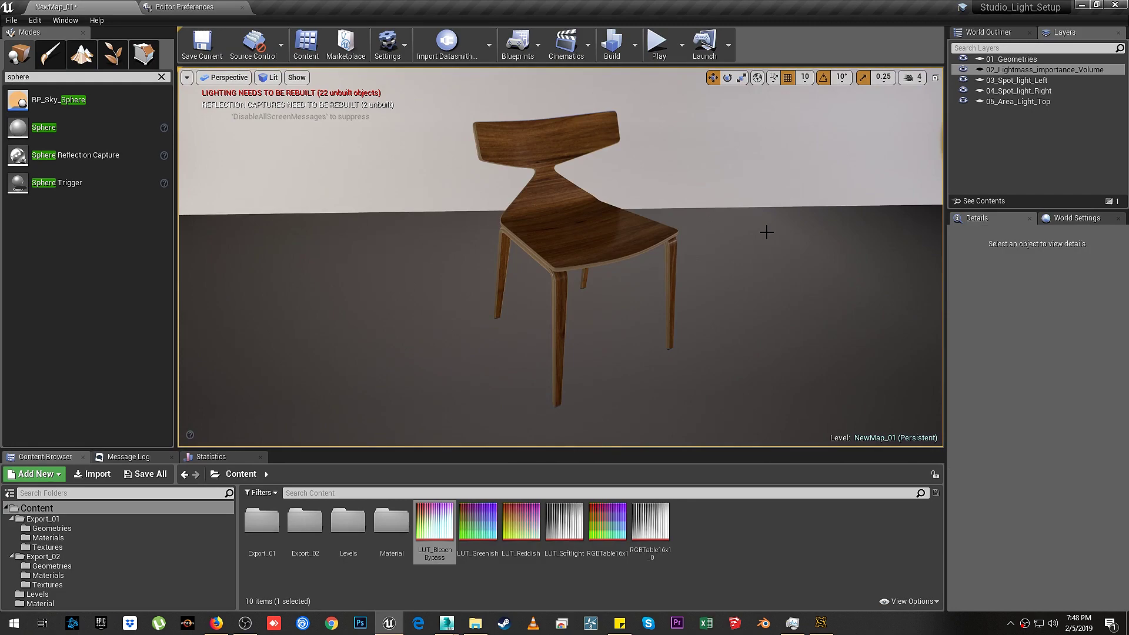
pyautogui.hotkey('ctrl', 's')
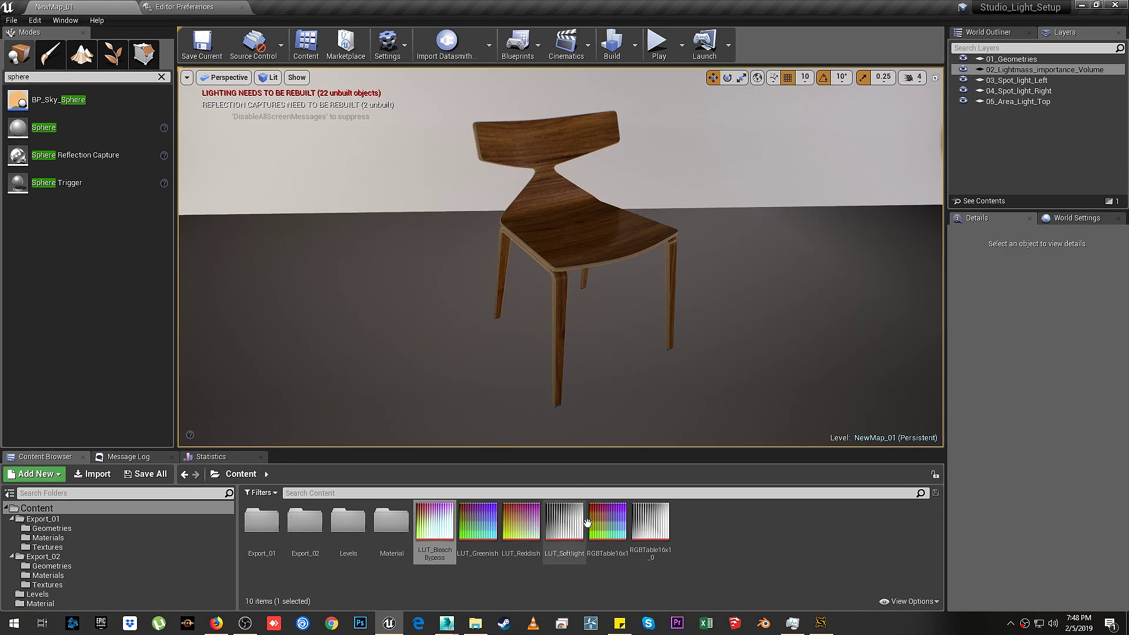
# - Open BaseLightmass.ini from the UE_4.21 Engine Config folder in Notepad++ and go to the StaticShadows section
pyautogui.click(475, 623)
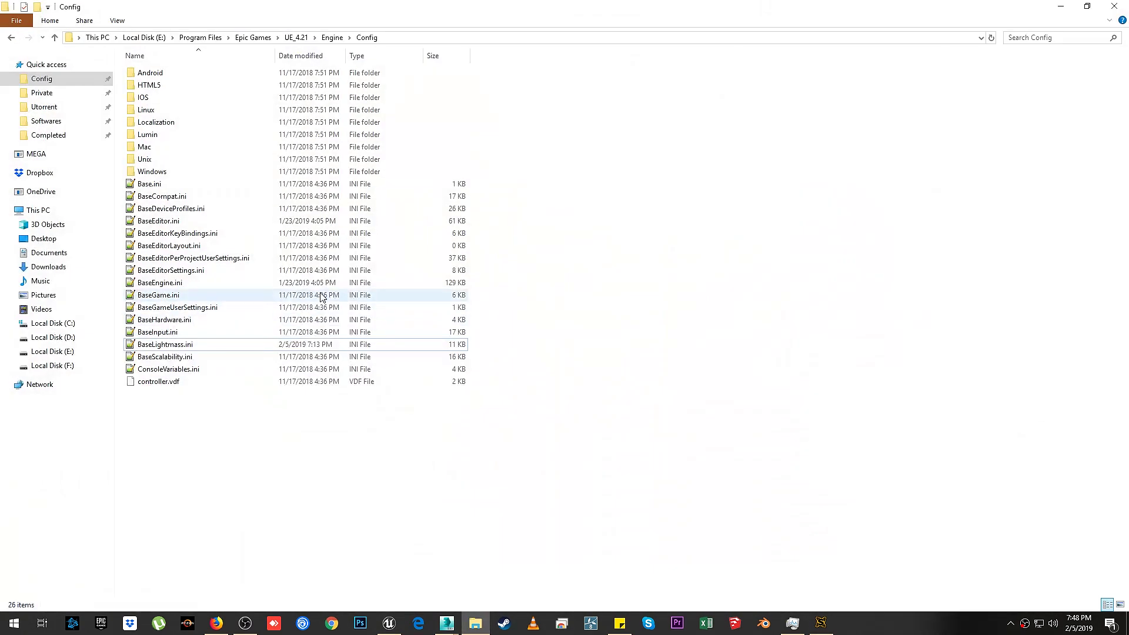
pyautogui.doubleClick(164, 344)
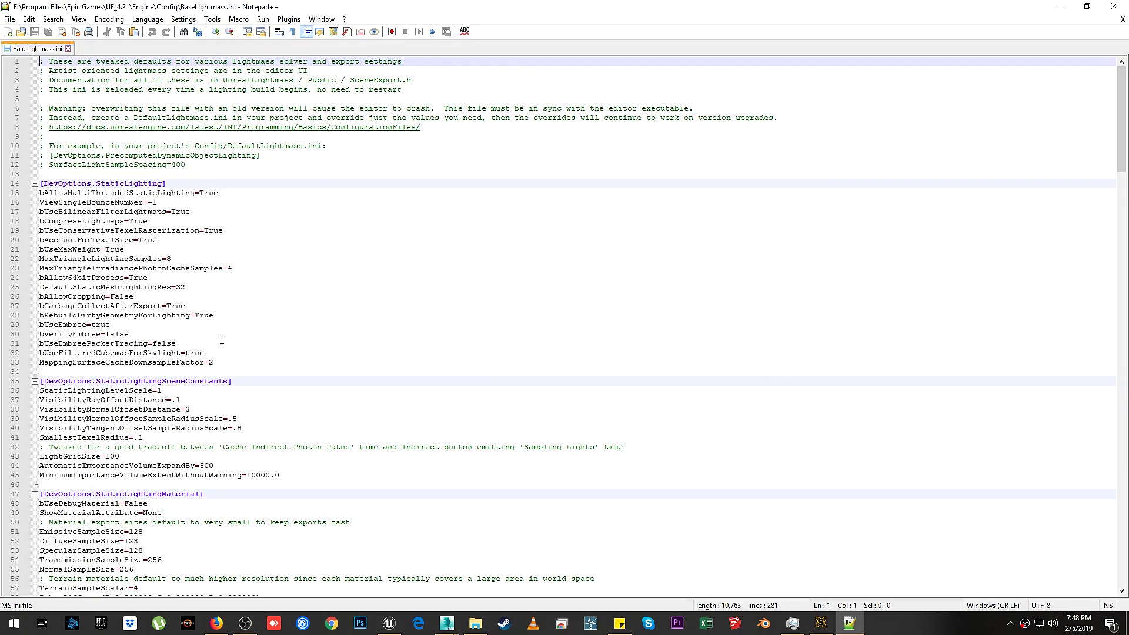
pyautogui.scroll(-20, 222, 339)
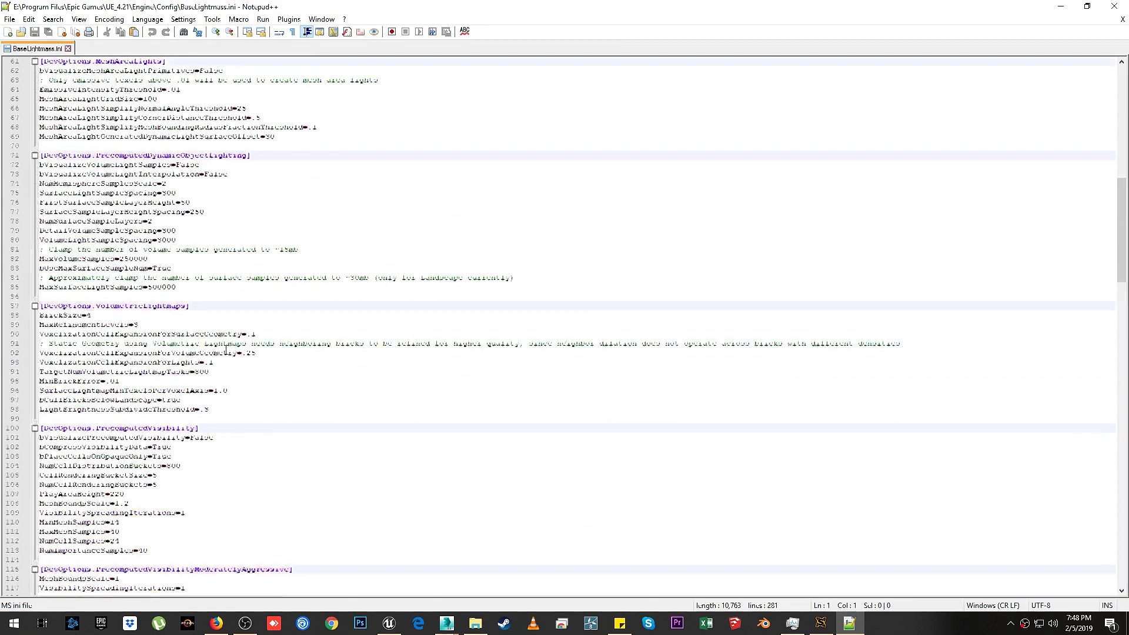
pyautogui.scroll(-4, 227, 349)
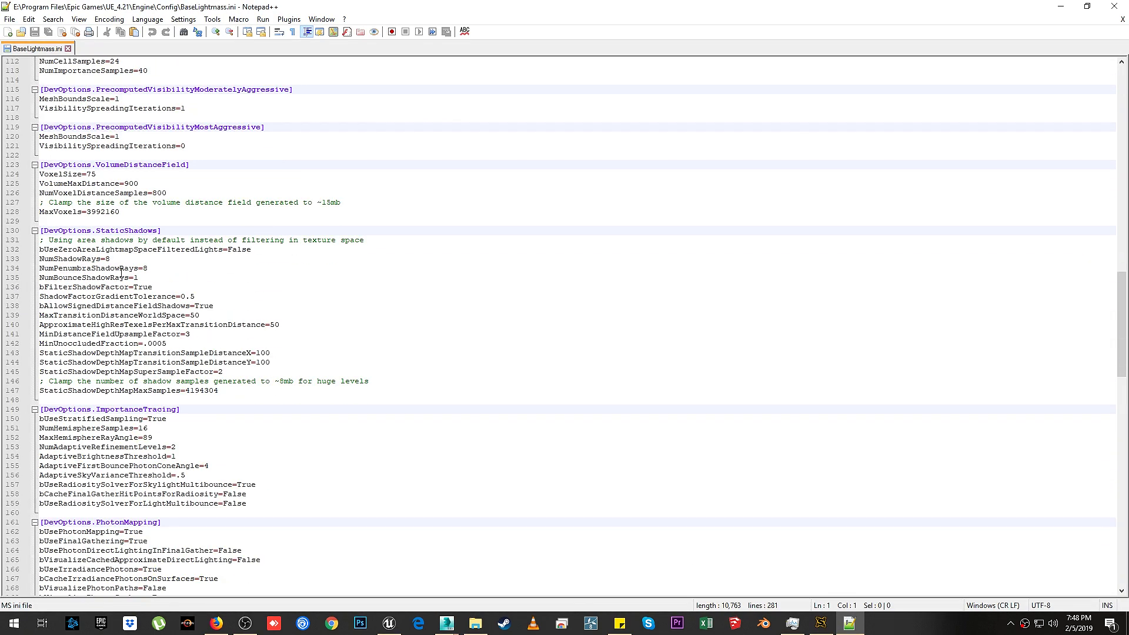
# - Set NumShadowRays and NumPenumbraShadowRays to 128 in the DevOptions.StaticShadows section
pyautogui.click(122, 259)
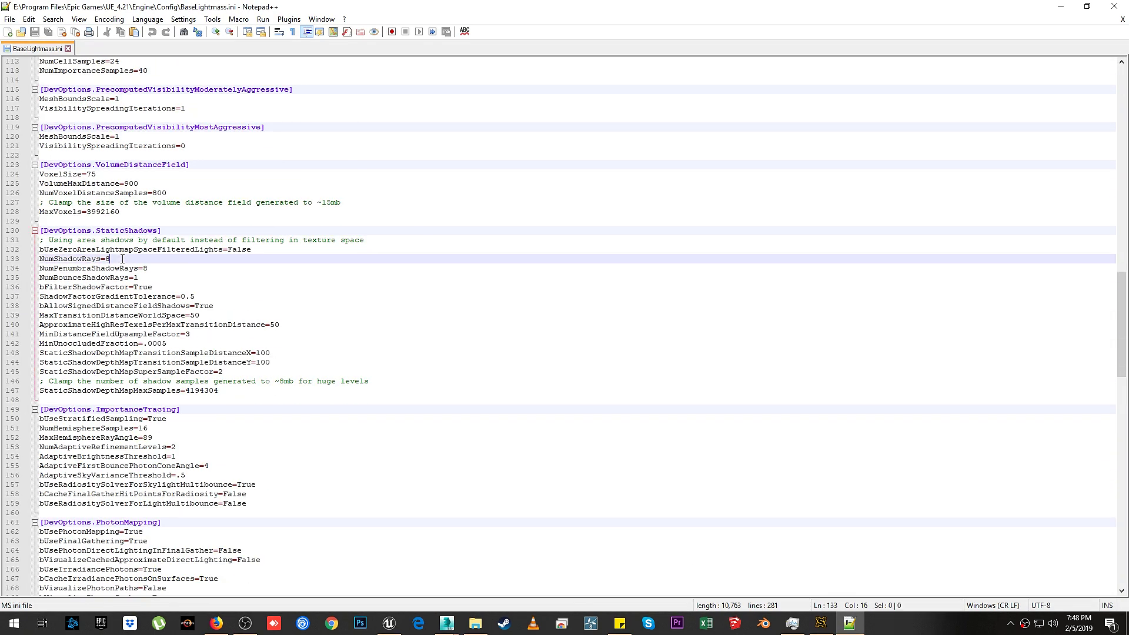
pyautogui.press('BackSpace')
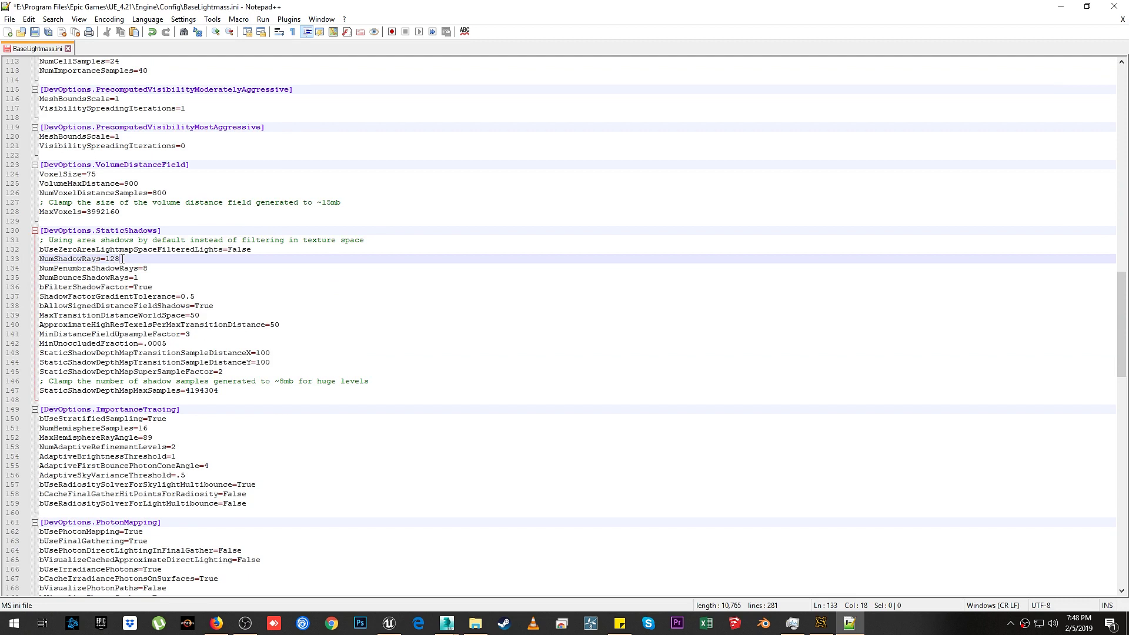
pyautogui.click(166, 267)
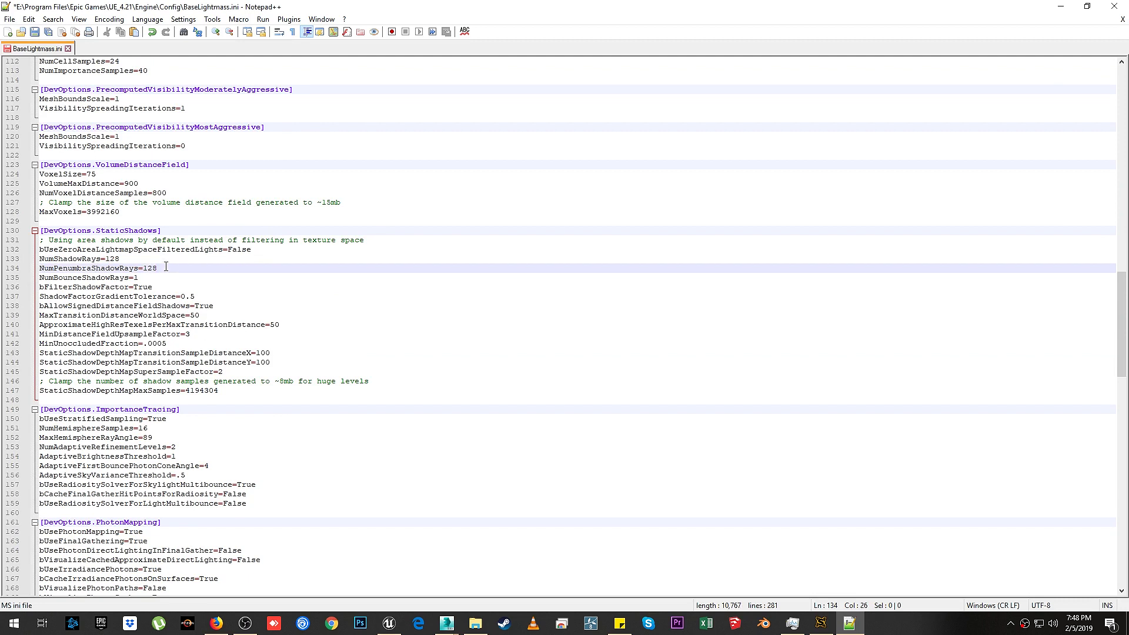
# - Set NumHemisphereSamples to 64 in the DevOptions.ImportanceTracing section
pyautogui.click(157, 427)
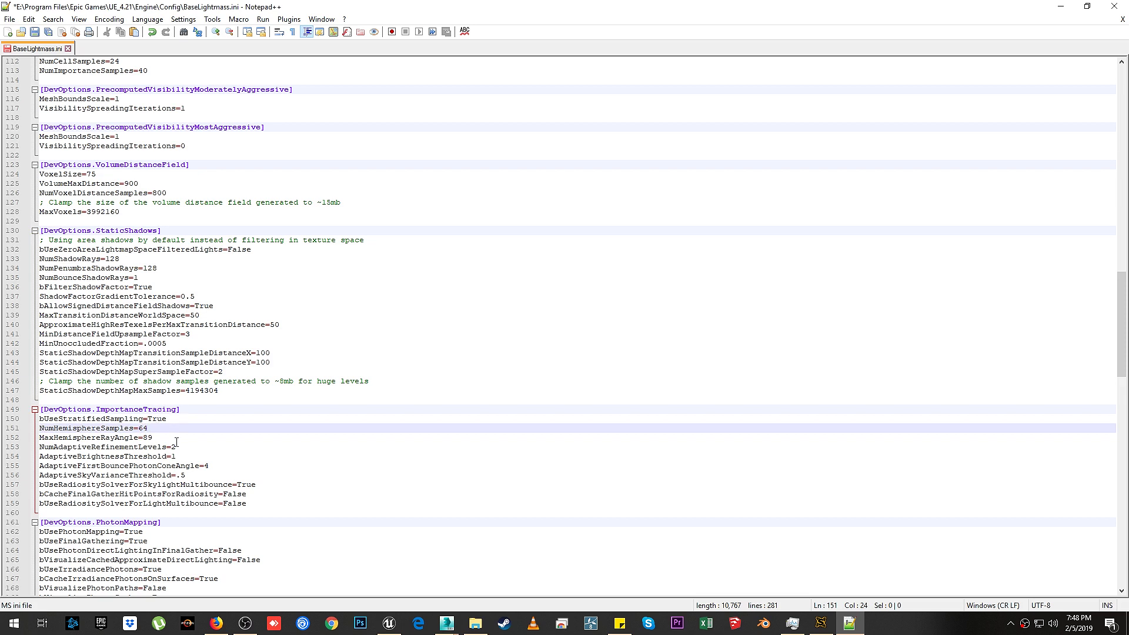
pyautogui.scroll(-4, 273, 447)
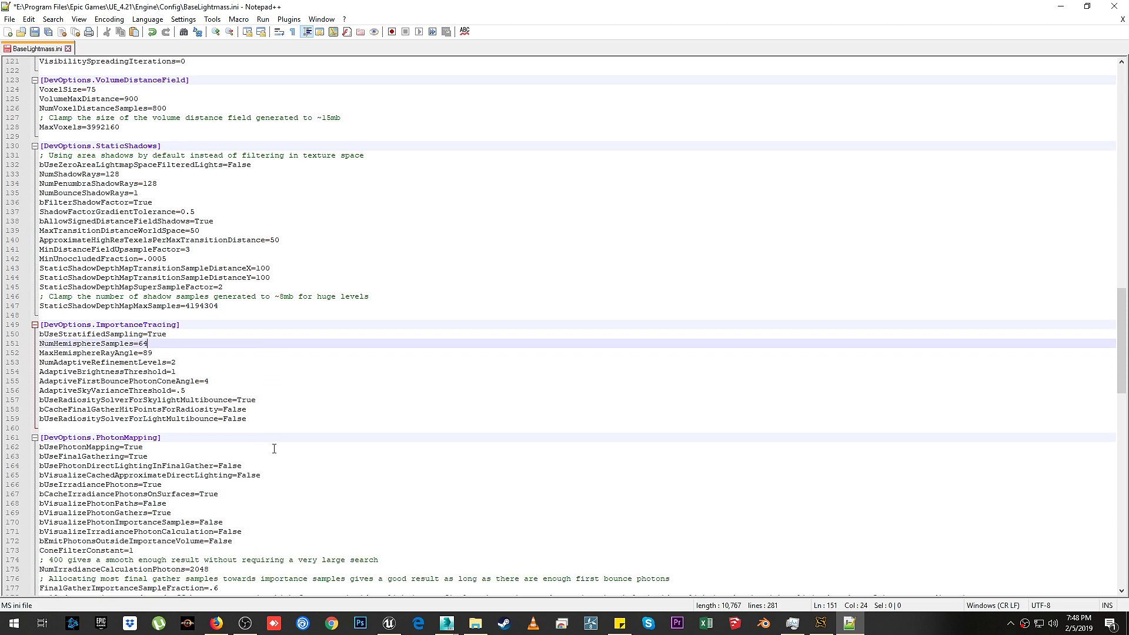
pyautogui.scroll(1, 273, 451)
# - Save the edited BaseLightmass.ini and return to the Unreal Editor level
pyautogui.click(389, 623)
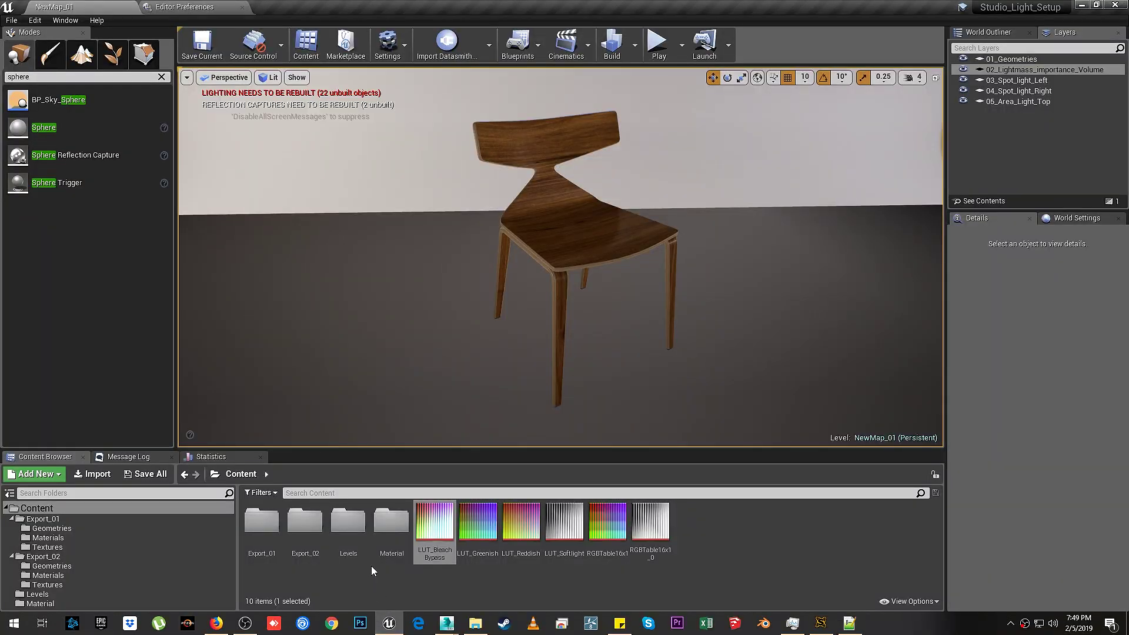
pyautogui.click(849, 623)
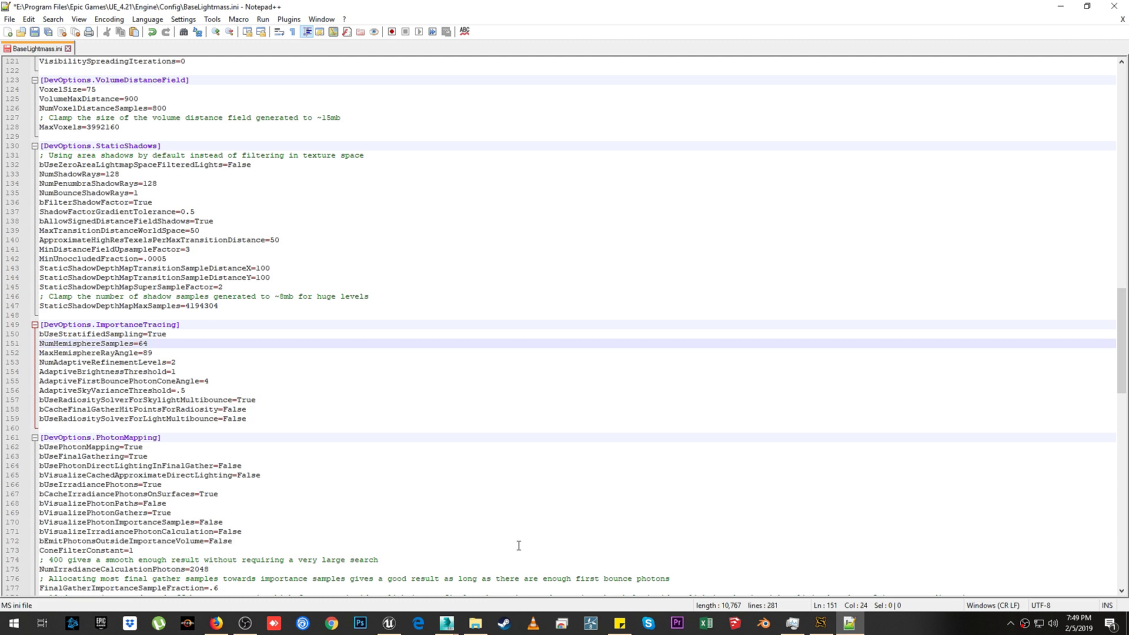
pyautogui.click(50, 32)
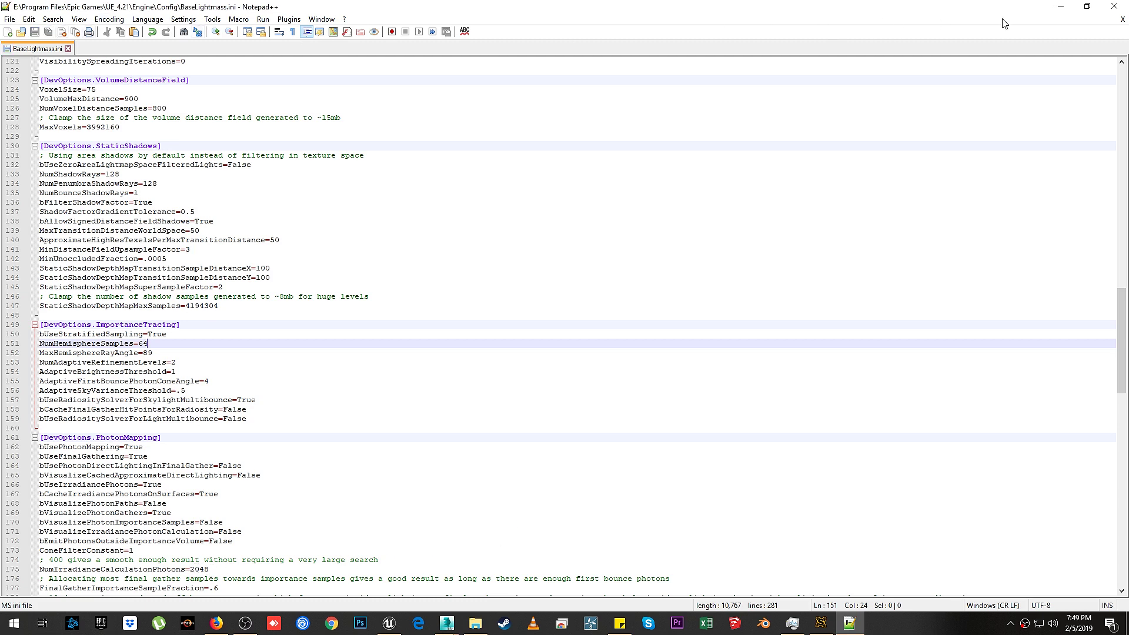
pyautogui.click(1109, 8)
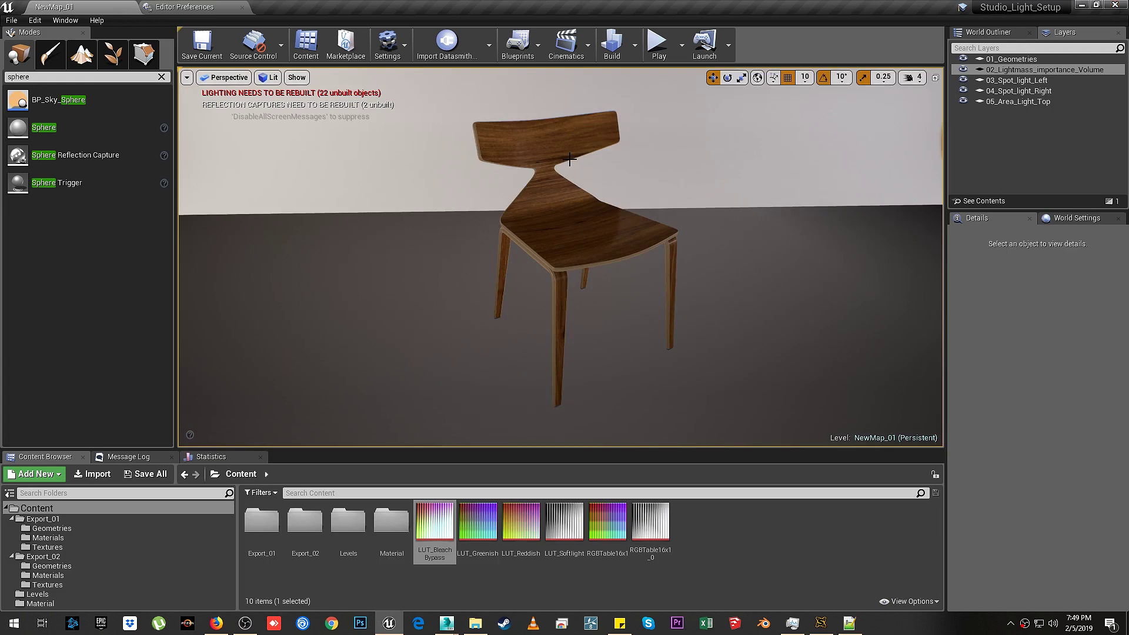
# - Check the lighting build quality and review the level's Lightmass settings down to the lightmap compression option
pyautogui.click(635, 48)
pyautogui.moveTo(651, 90)
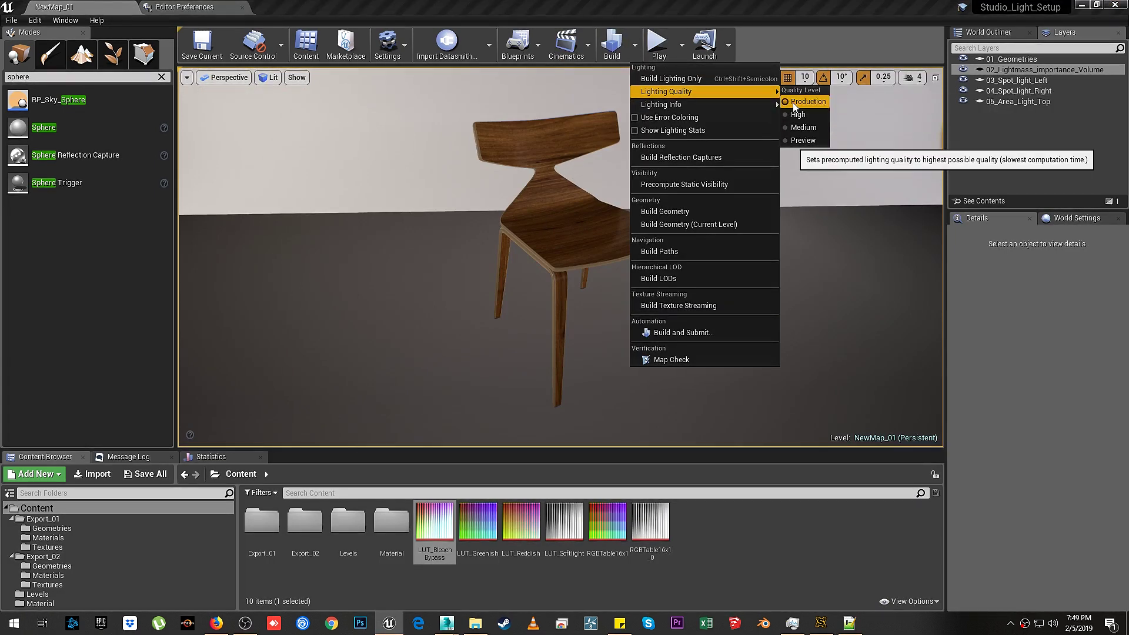
pyautogui.click(827, 32)
pyautogui.click(1077, 218)
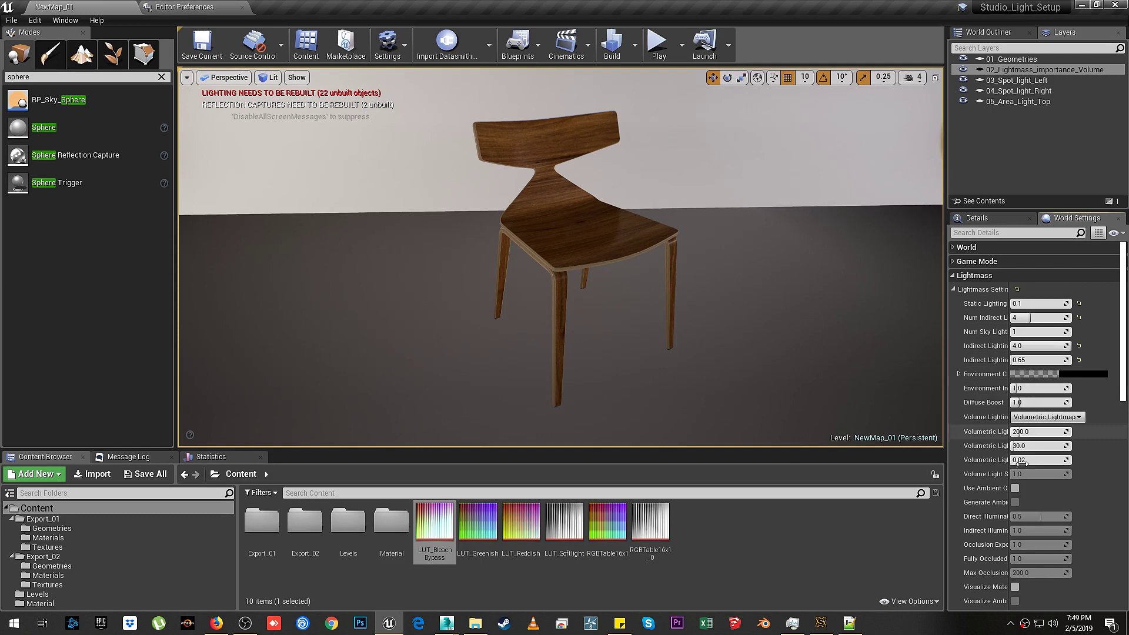
pyautogui.scroll(-3, 1011, 540)
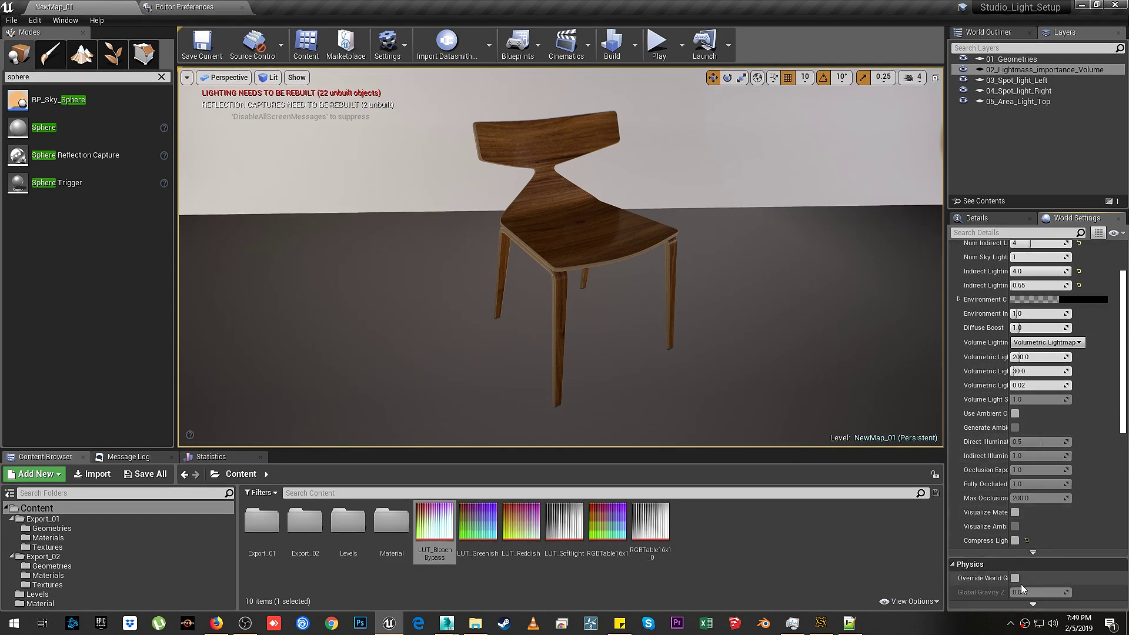
# - Build the level's lighting with the updated Lightmass settings and return to the rebuilt level
pyautogui.scroll(3, 1058, 489)
pyautogui.moveTo(746, 310); pyautogui.dragTo(783, 318, button='right')
pyautogui.moveTo(745, 310); pyautogui.dragTo(746, 310)
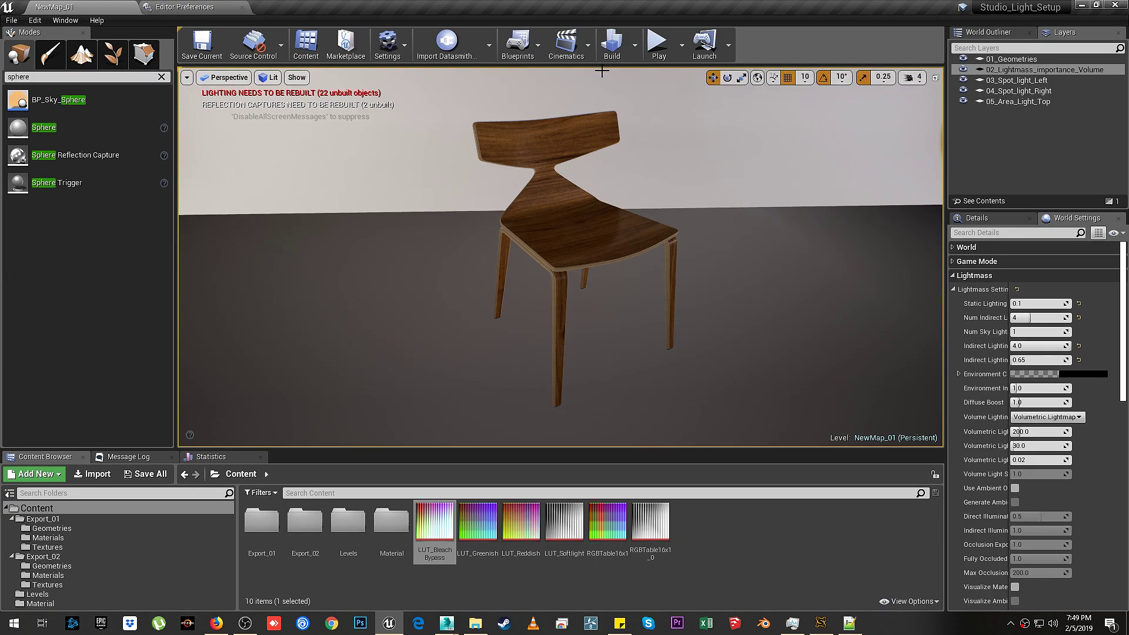
pyautogui.click(612, 45)
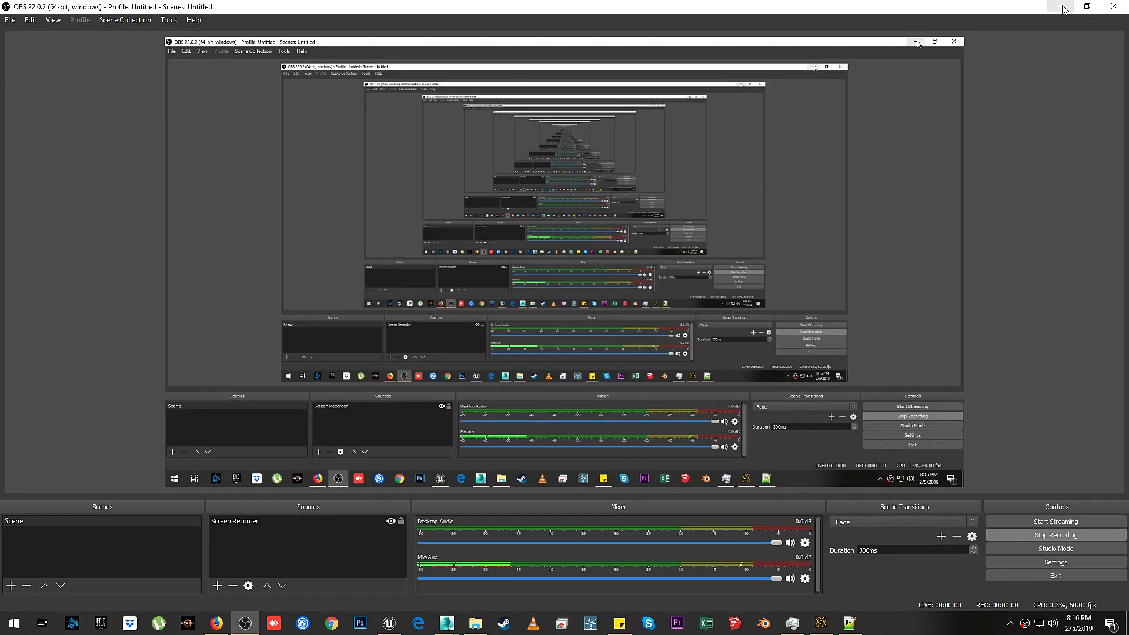
pyautogui.click(1063, 7)
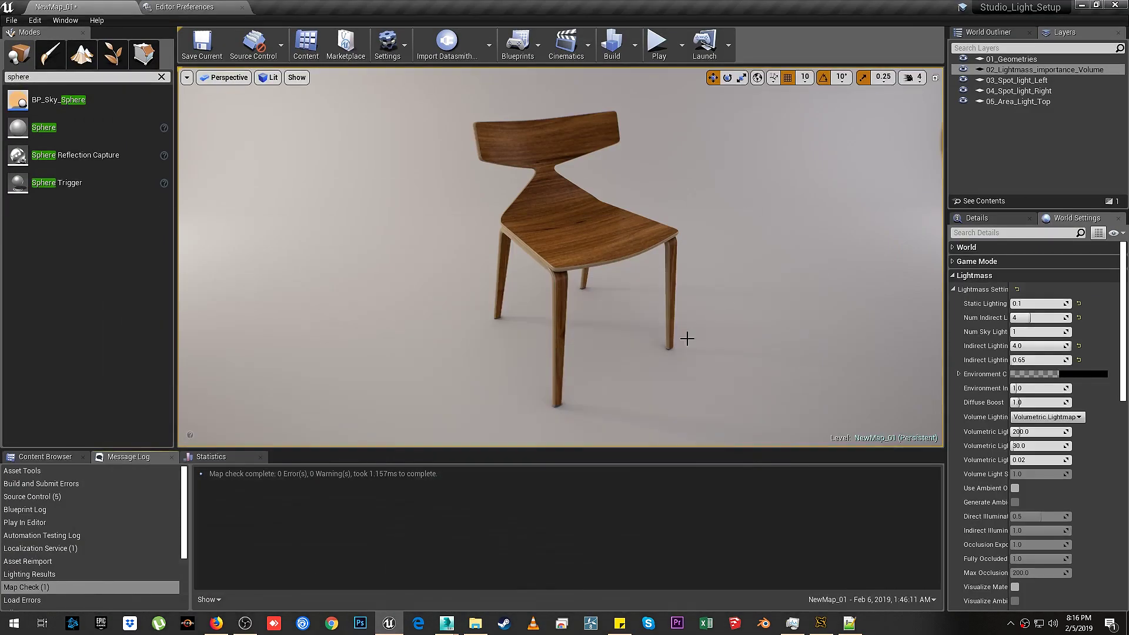
# - Recheck the StaticShadows and ImportanceTracing values in BaseLightmass.ini and return to the level
pyautogui.moveTo(610, 318); pyautogui.dragTo(620, 313, button='right')
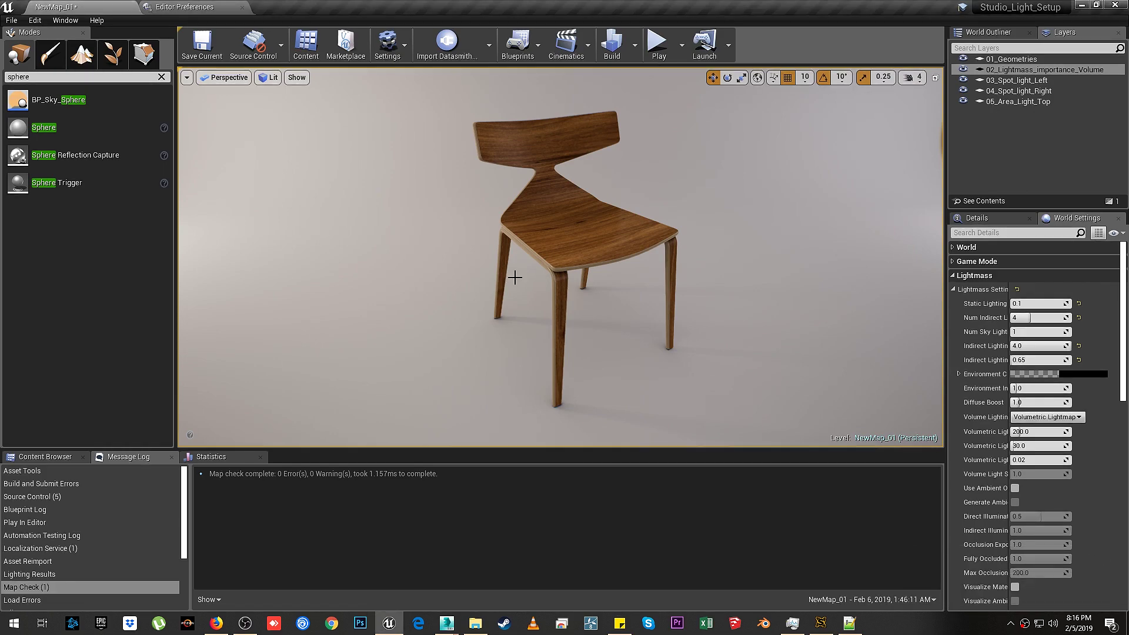
pyautogui.click(849, 623)
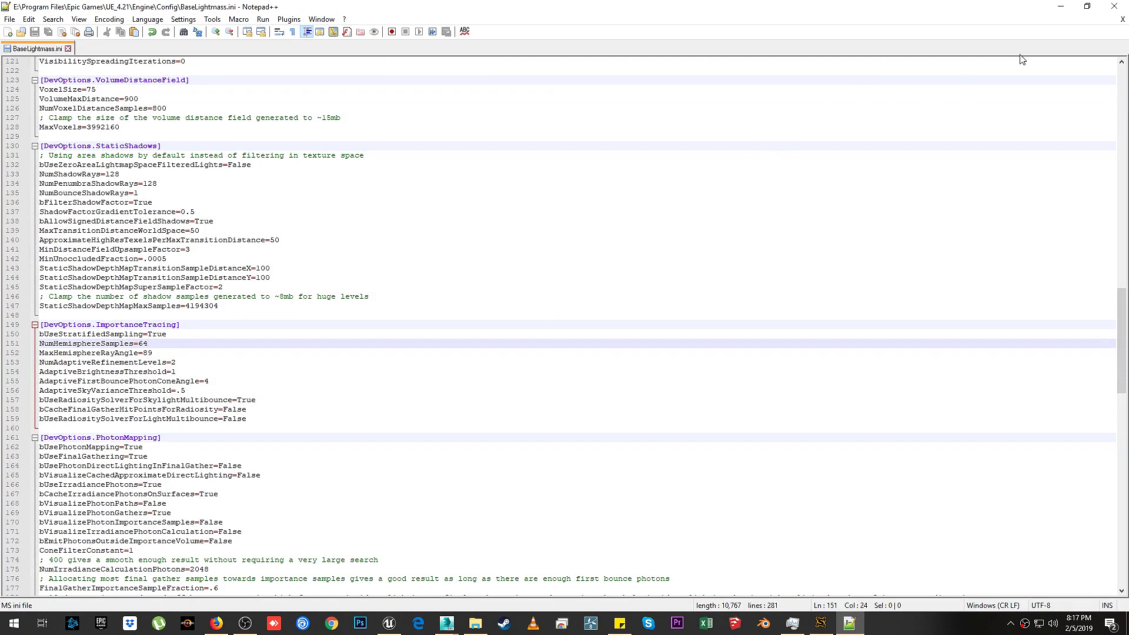
pyautogui.click(1060, 6)
# - Examine the baked lighting and the shadows under the chair from several sides in a fullscreen viewport
pyautogui.click(603, 239)
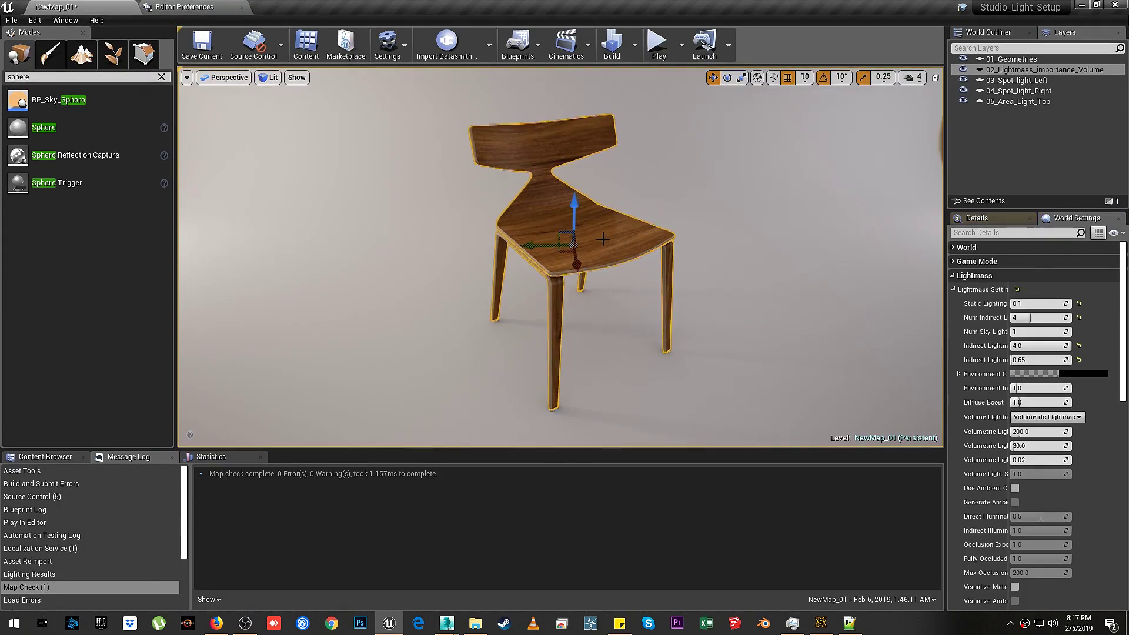
pyautogui.press('f')
pyautogui.keyDown('alt'); pyautogui.moveTo(612, 318); pyautogui.dragTo(765, 318); pyautogui.keyUp('alt')
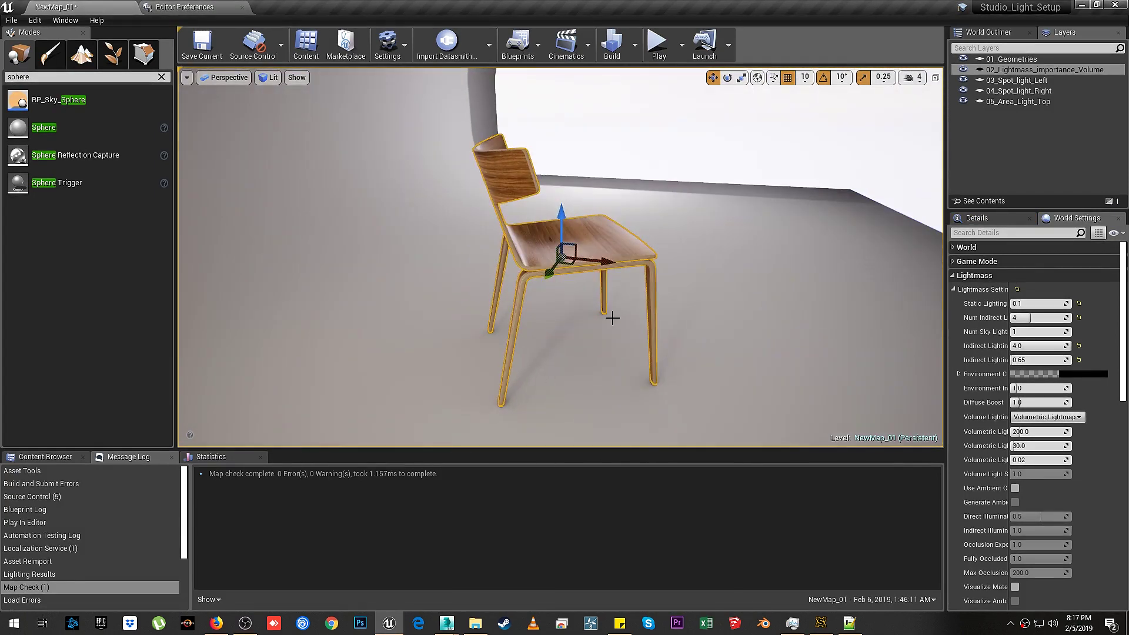
pyautogui.click(673, 280)
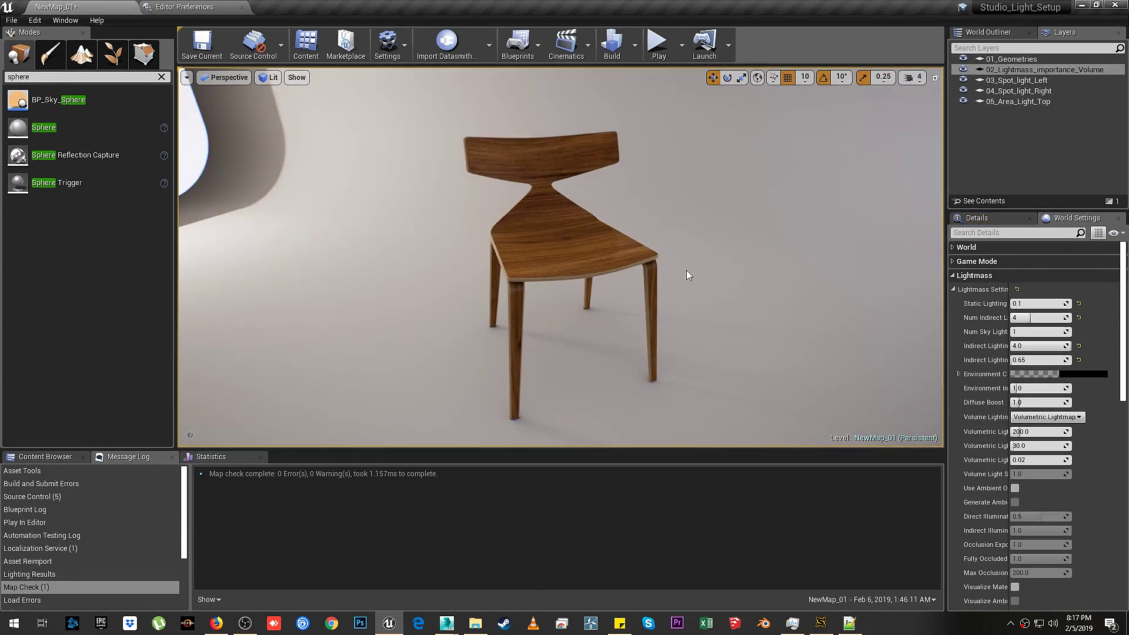
pyautogui.keyDown('alt'); pyautogui.moveTo(686, 272); pyautogui.dragTo(686, 253, button='right'); pyautogui.keyUp('alt')
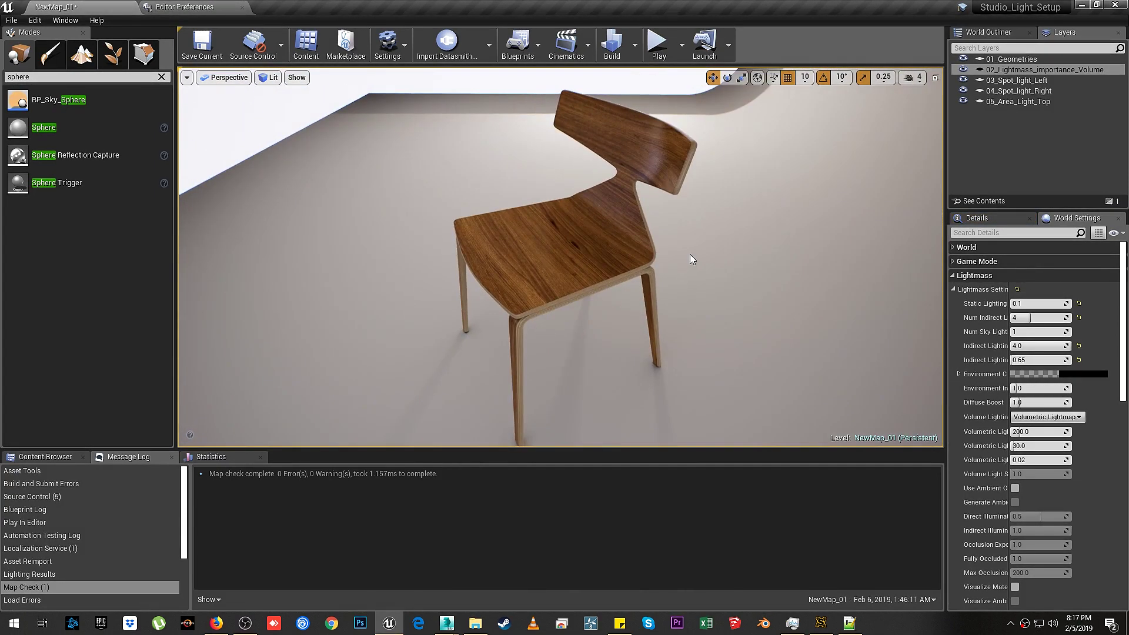
pyautogui.keyDown('alt'); pyautogui.moveTo(691, 255); pyautogui.dragTo(782, 197); pyautogui.keyUp('alt')
pyautogui.press('F11')
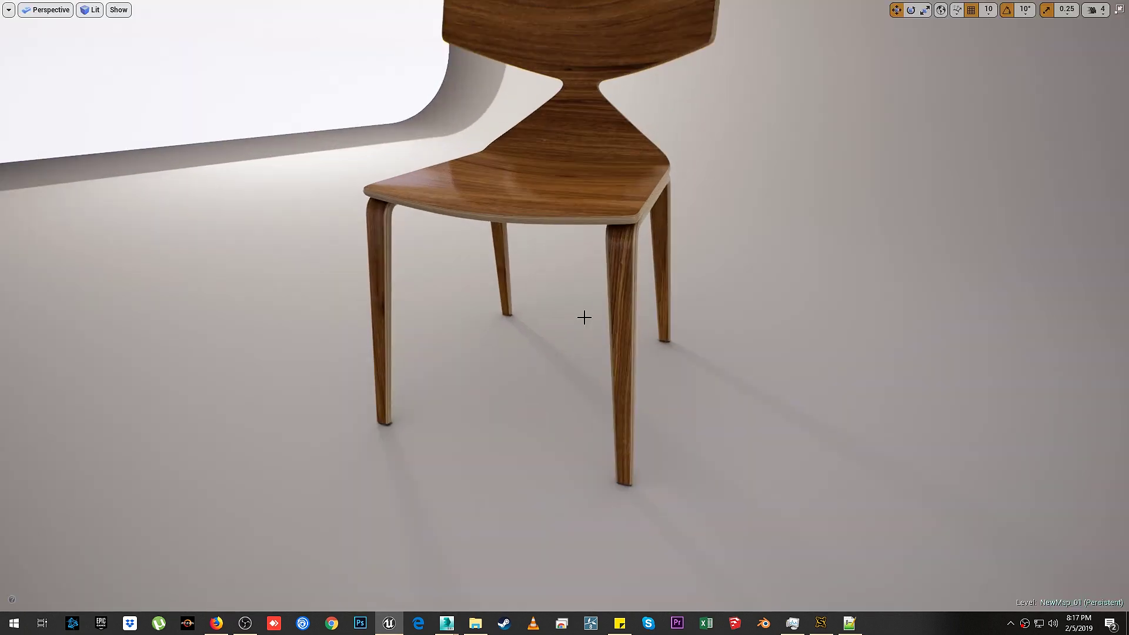
pyautogui.keyDown('alt'); pyautogui.moveTo(584, 318); pyautogui.dragTo(859, 405); pyautogui.keyUp('alt')
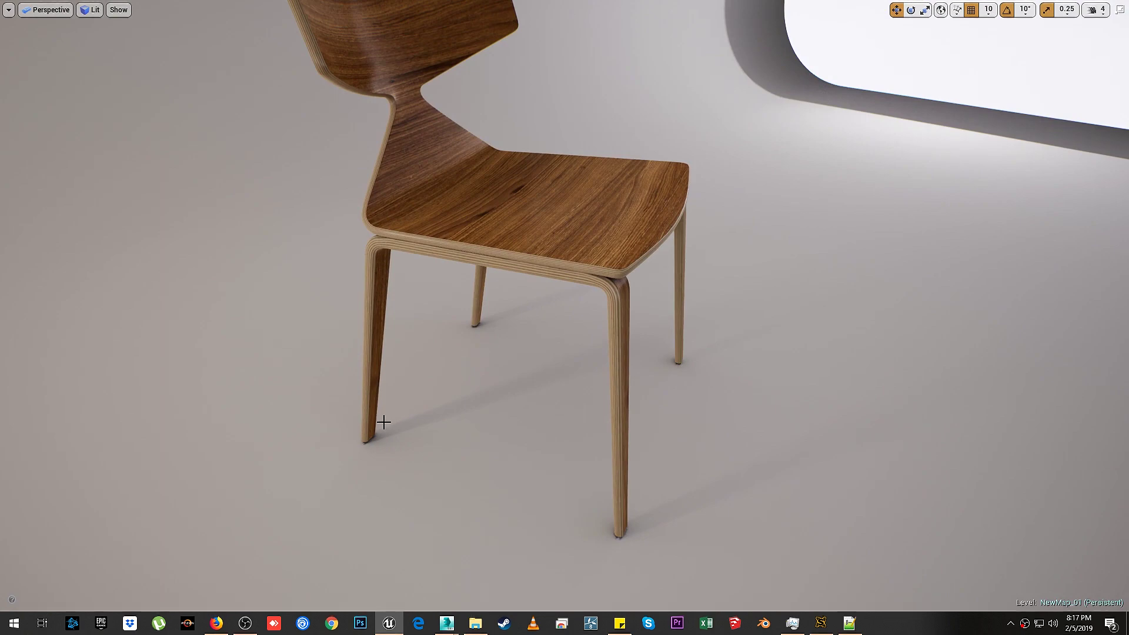
pyautogui.keyDown('alt'); pyautogui.moveTo(401, 426); pyautogui.dragTo(235, 424); pyautogui.keyUp('alt')
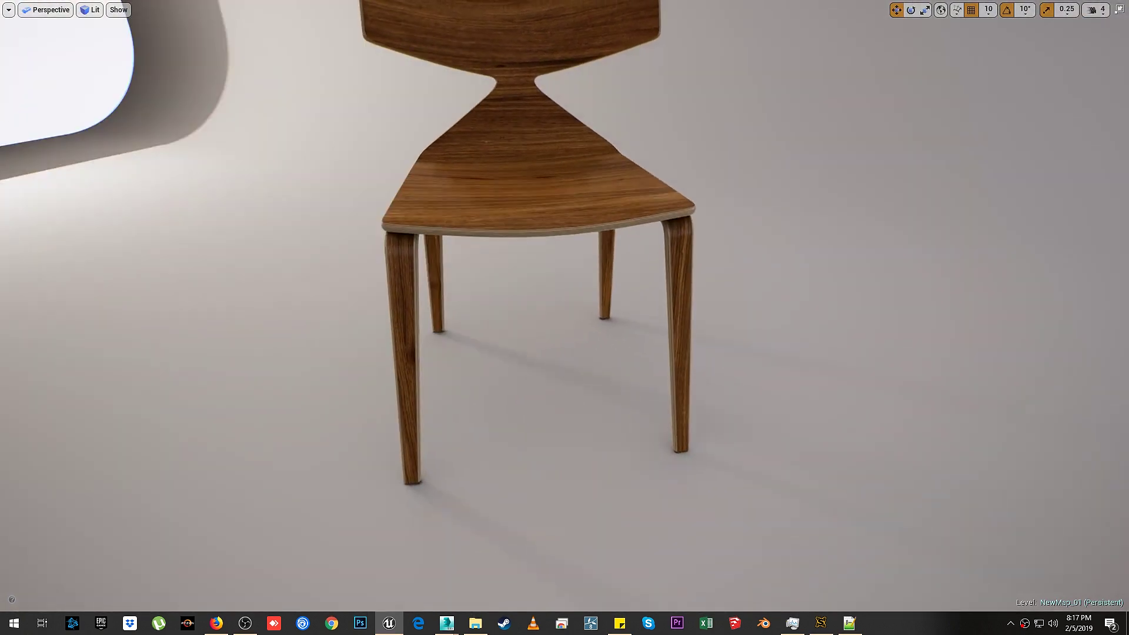
pyautogui.moveTo(457, 394); pyautogui.dragTo(516, 423, button='right')
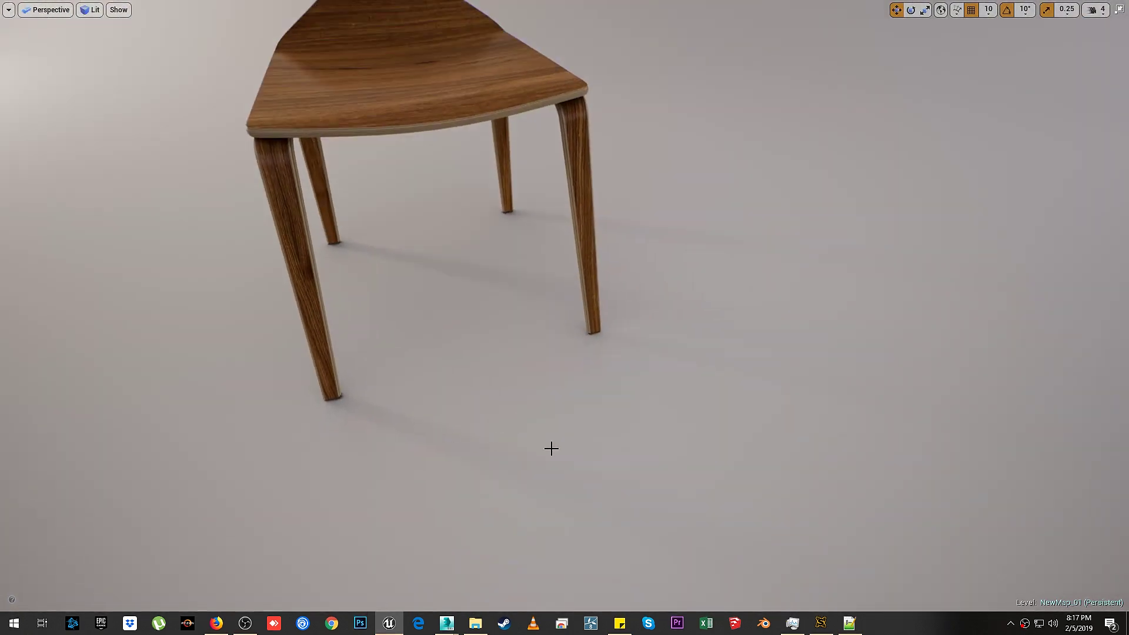
pyautogui.keyDown('alt'); pyautogui.moveTo(678, 439); pyautogui.dragTo(606, 370); pyautogui.keyUp('alt')
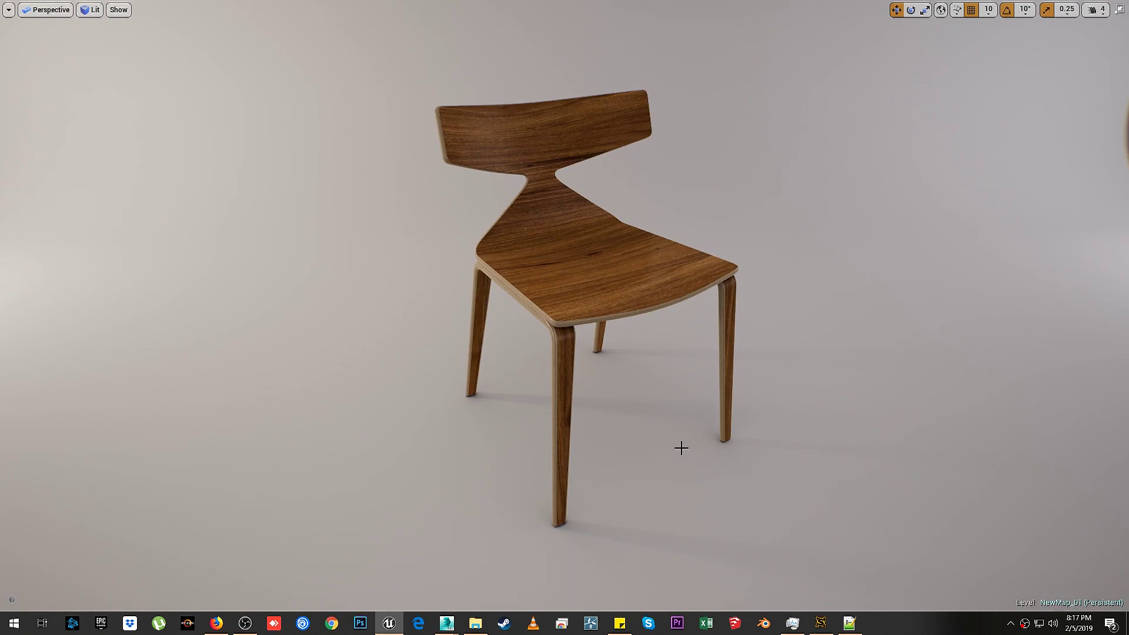
pyautogui.press('F11')
# - Select the PostProcessVolume through its layer and review the global Contrast, Gamma and Gain color grading
pyautogui.click(549, 211)
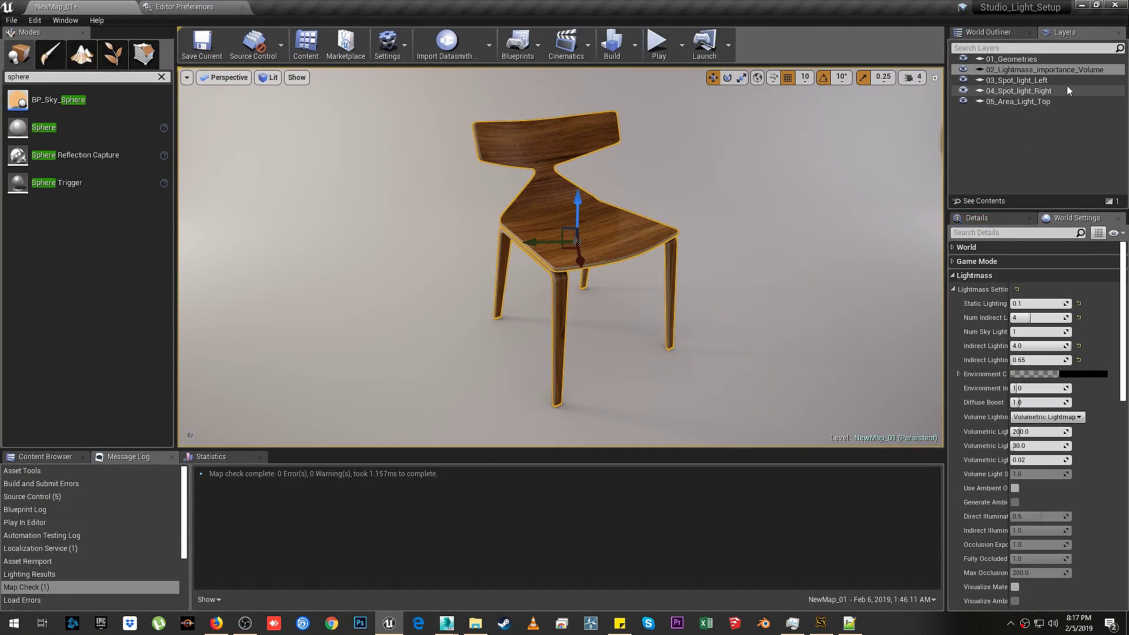
pyautogui.click(1065, 70)
pyautogui.click(997, 217)
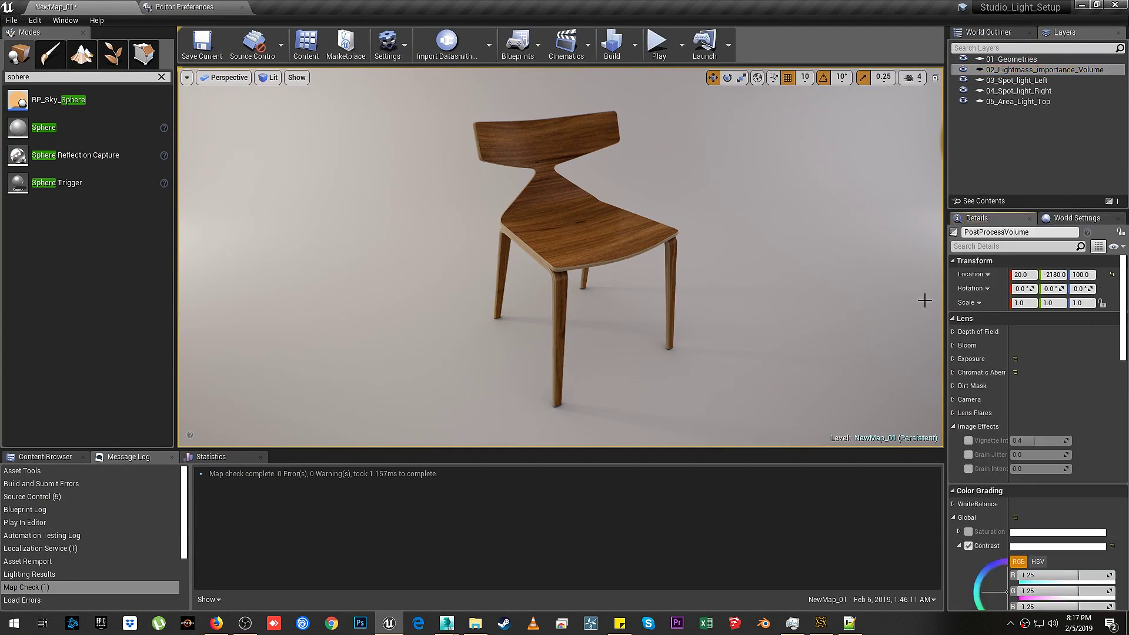
pyautogui.click(960, 545)
pyautogui.click(959, 560)
pyautogui.scroll(-5, 961, 562)
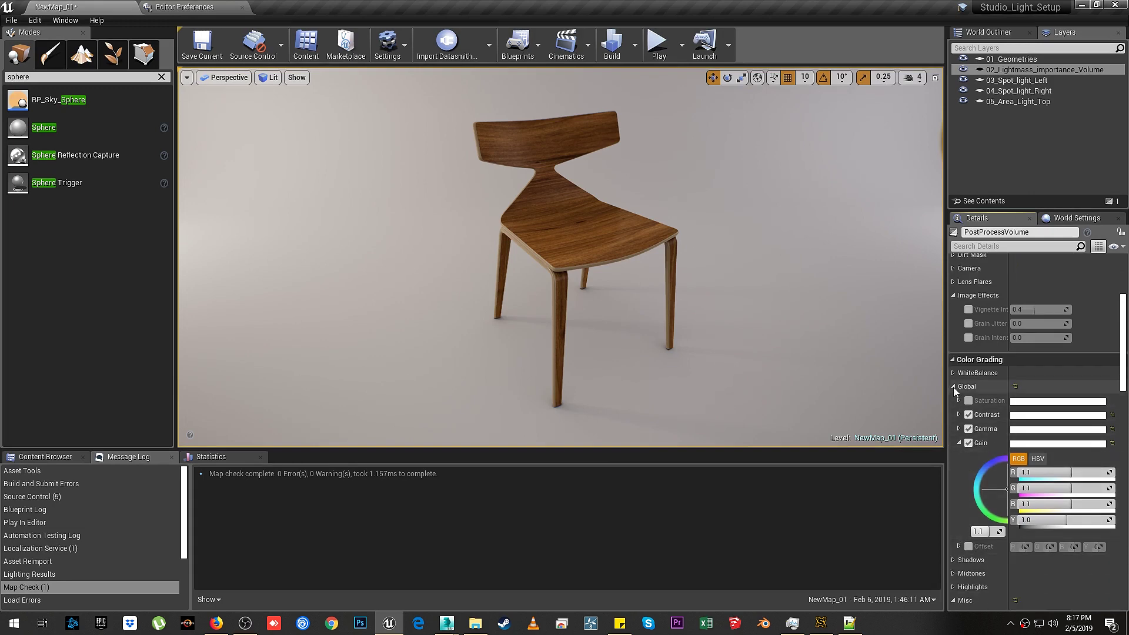
pyautogui.scroll(5, 990, 373)
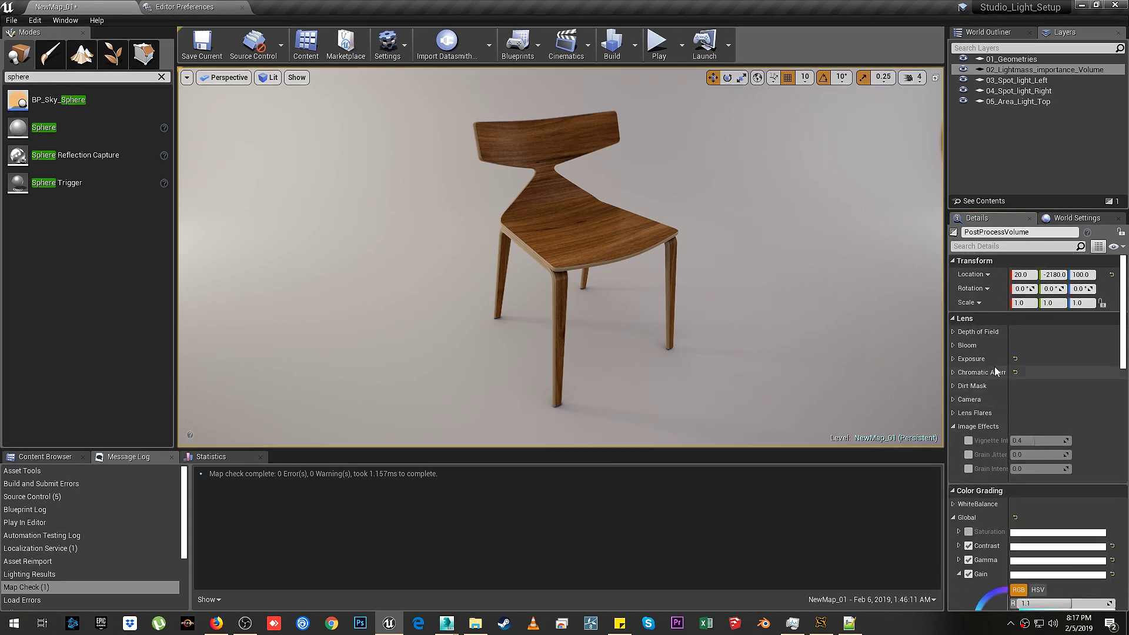
# - Try an Exposure Compensation of 1.25 on the PostProcessVolume and restore it to 1.0
pyautogui.click(954, 360)
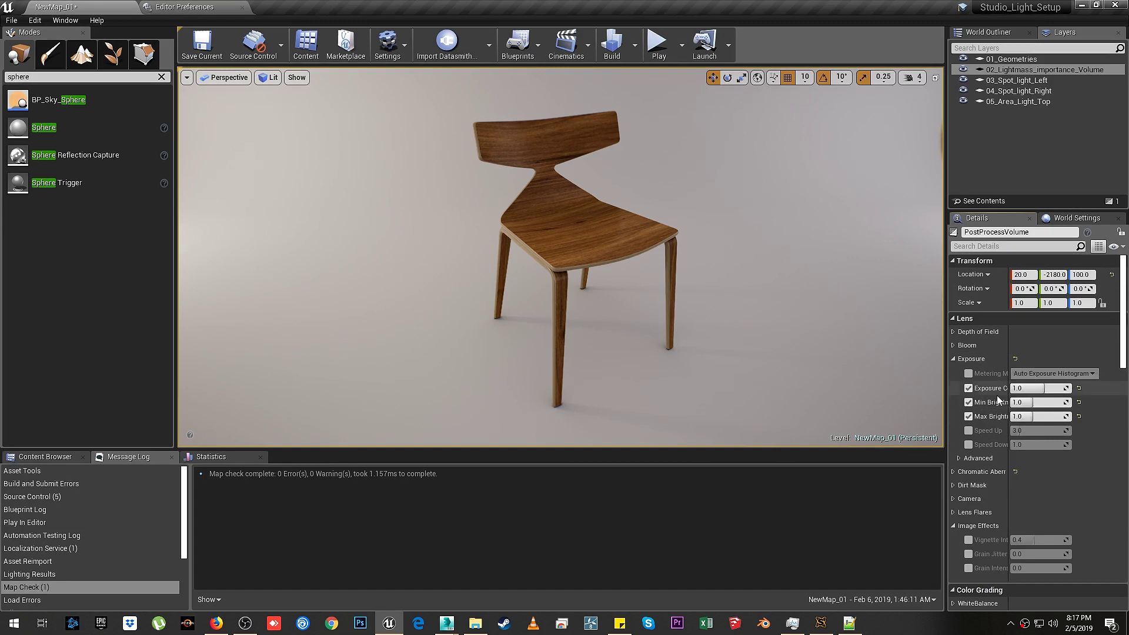
pyautogui.click(1020, 388)
pyautogui.write('1')
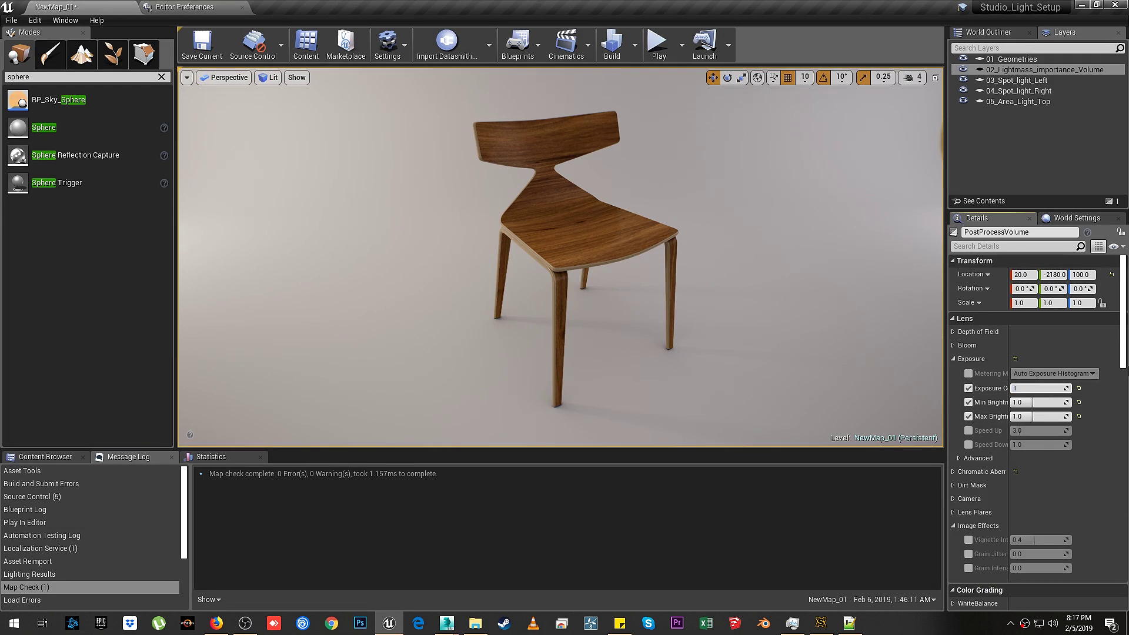
pyautogui.write('.25')
pyautogui.press('Return')
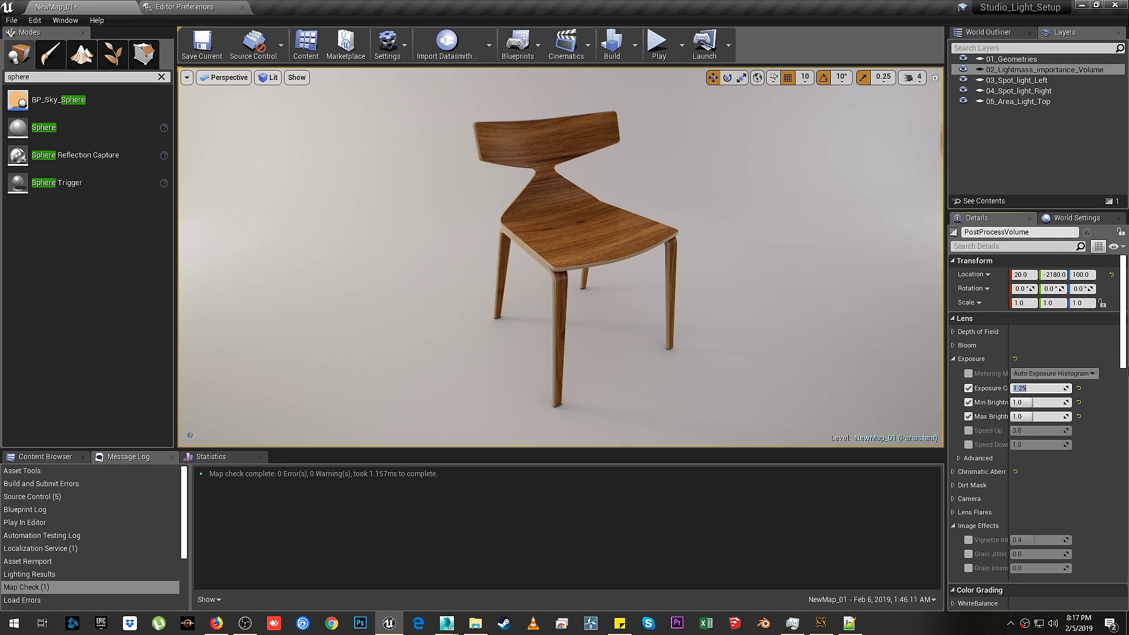
pyautogui.press('Return')
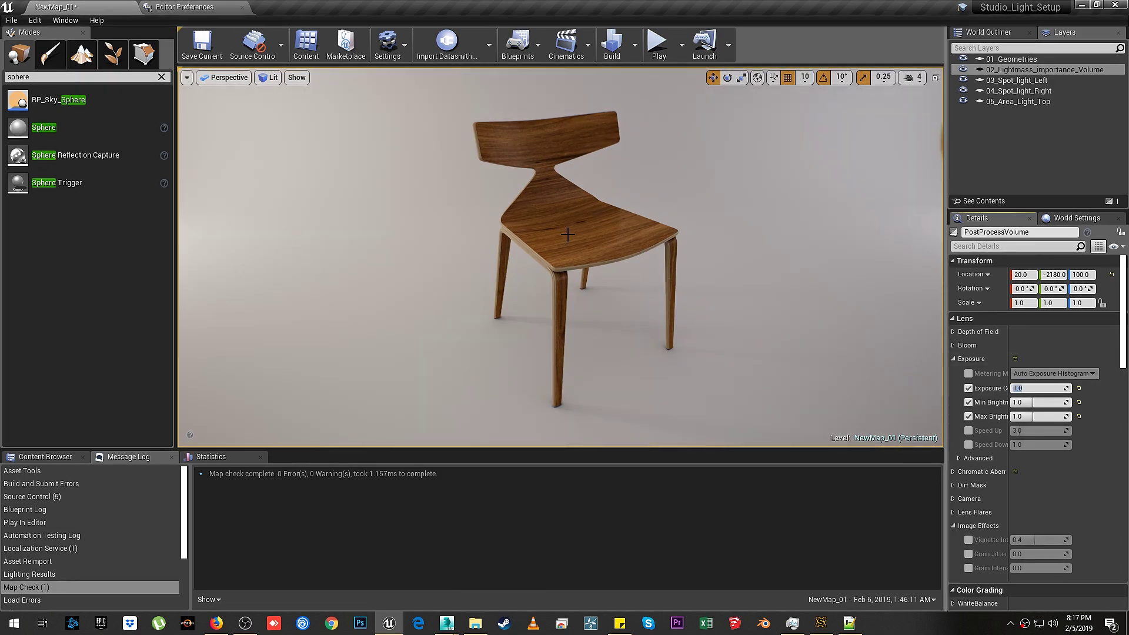
# - Select the chair and examine its wood surfaces and contact shadows from near and far
pyautogui.click(539, 260)
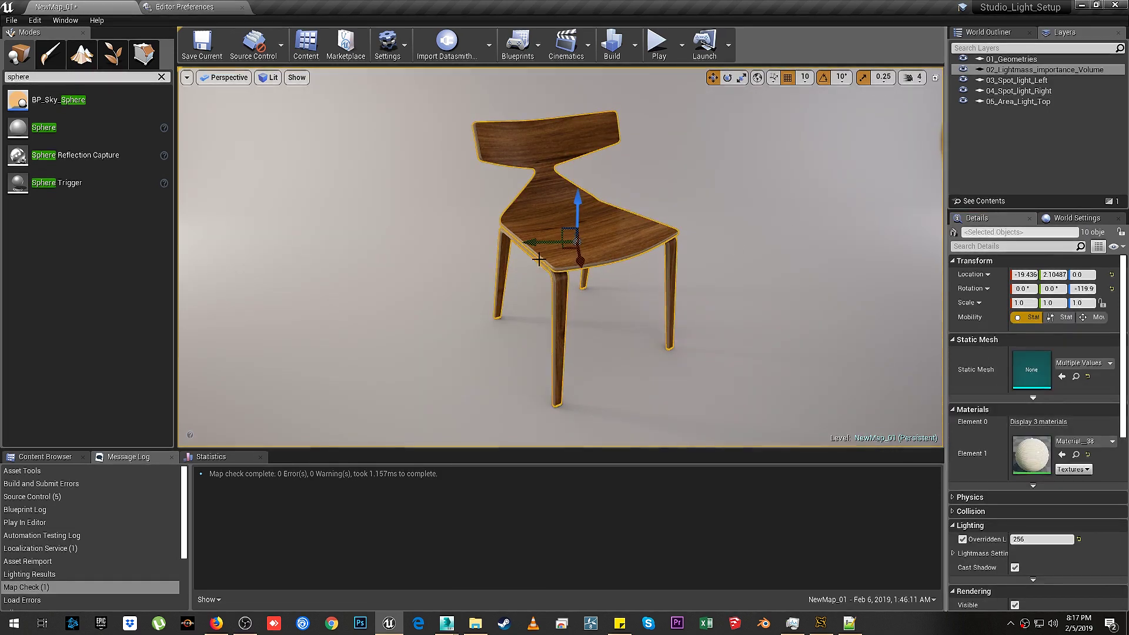
pyautogui.click(638, 342)
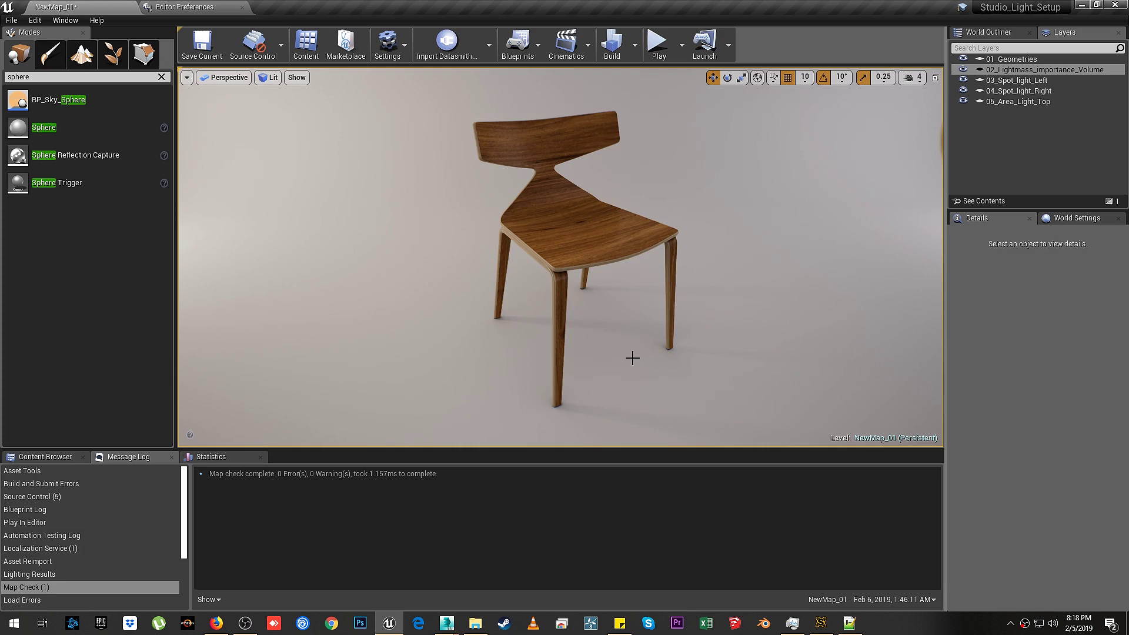
pyautogui.click(598, 235)
pyautogui.keyDown('alt'); pyautogui.moveTo(597, 236); pyautogui.dragTo(512, 247); pyautogui.keyUp('alt')
pyautogui.scroll(-8, 633, 303)
pyautogui.scroll(6, 642, 307)
pyautogui.keyDown('alt'); pyautogui.moveTo(683, 292); pyautogui.dragTo(823, 247); pyautogui.keyUp('alt')
pyautogui.scroll(4, 690, 298)
pyautogui.keyDown('alt'); pyautogui.moveTo(651, 254); pyautogui.dragTo(917, 265); pyautogui.keyUp('alt')
pyautogui.keyDown('alt'); pyautogui.moveTo(764, 263); pyautogui.dragTo(882, 258); pyautogui.keyUp('alt')
pyautogui.scroll(4, 764, 263)
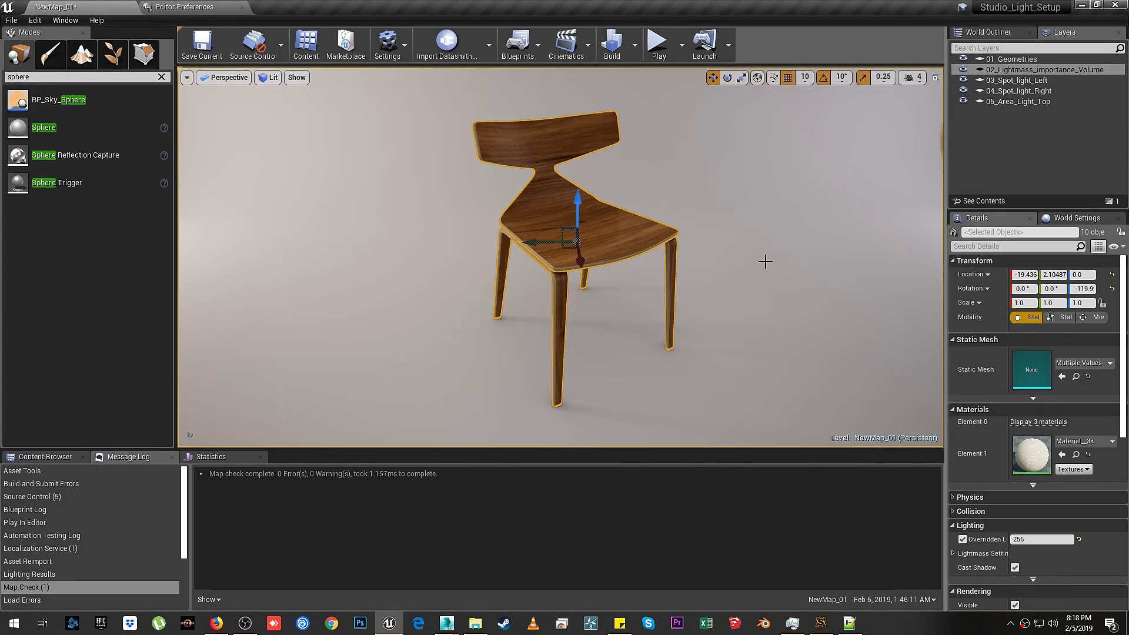
# - Examine the baked light across the whole studio backdrop and leave Game View to show the light icons
pyautogui.press('Escape')
pyautogui.scroll(-5, 619, 289)
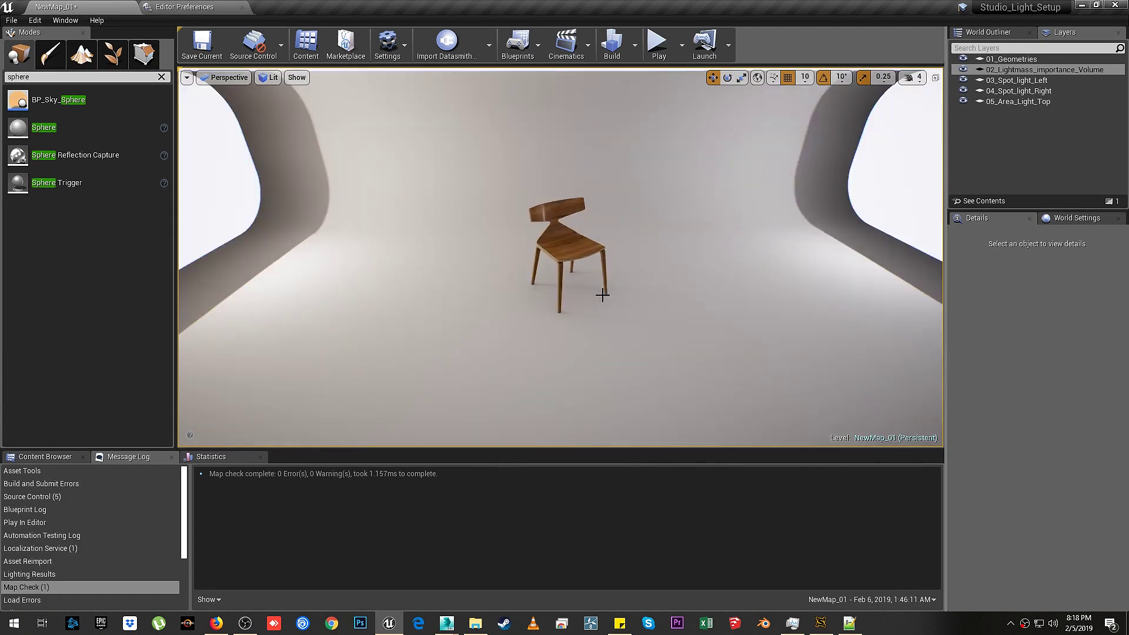
pyautogui.moveTo(612, 303)
pyautogui.keyDown('alt'); pyautogui.mouseDown()
pyautogui.moveTo(677, 320)
pyautogui.moveTo(735, 303)
pyautogui.moveTo(759, 312)
pyautogui.moveTo(630, 313)
pyautogui.mouseUp(); pyautogui.keyUp('alt')
pyautogui.scroll(-4, 612, 303)
pyautogui.scroll(5, 631, 313)
pyautogui.keyDown('alt'); pyautogui.moveTo(635, 311); pyautogui.dragTo(659, 311, button='right'); pyautogui.keyUp('alt')
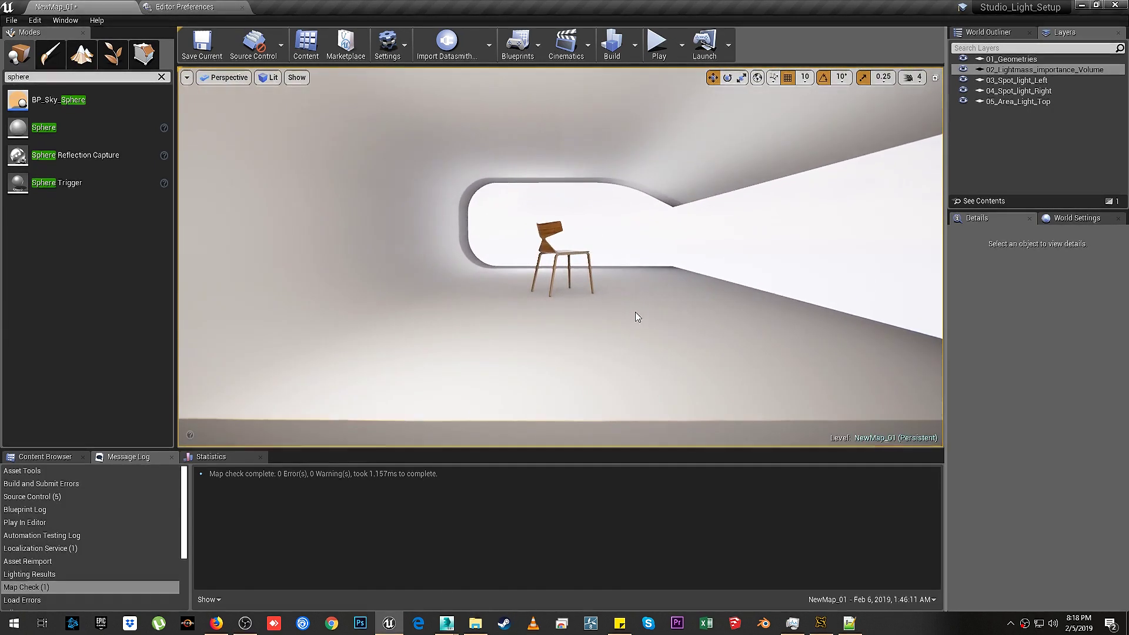
pyautogui.keyDown('alt'); pyautogui.moveTo(635, 303); pyautogui.dragTo(559, 307); pyautogui.keyUp('alt')
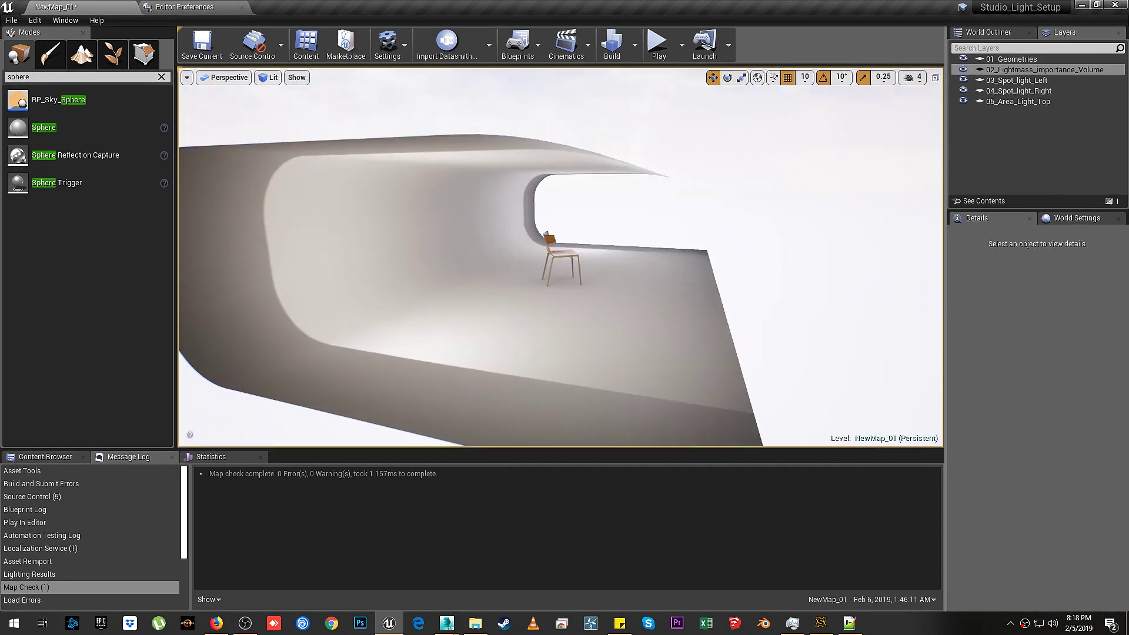
pyautogui.press('g')
pyautogui.keyDown('alt'); pyautogui.moveTo(643, 307); pyautogui.dragTo(565, 284); pyautogui.keyUp('alt')
pyautogui.keyDown('alt'); pyautogui.moveTo(607, 334); pyautogui.dragTo(549, 334, button='right'); pyautogui.keyUp('alt')
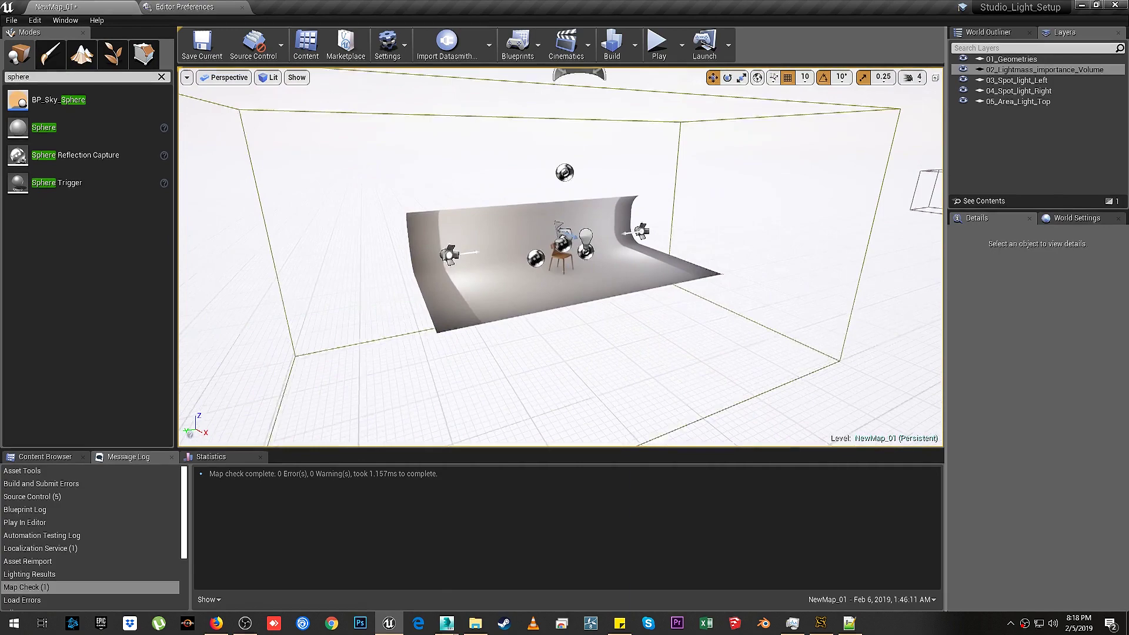
pyautogui.keyDown('alt'); pyautogui.moveTo(607, 334); pyautogui.dragTo(703, 334); pyautogui.keyUp('alt')
# - Select SpotLight and SpotLight2 in turn and review their intensity, cone angle and source radius settings
pyautogui.click(483, 271)
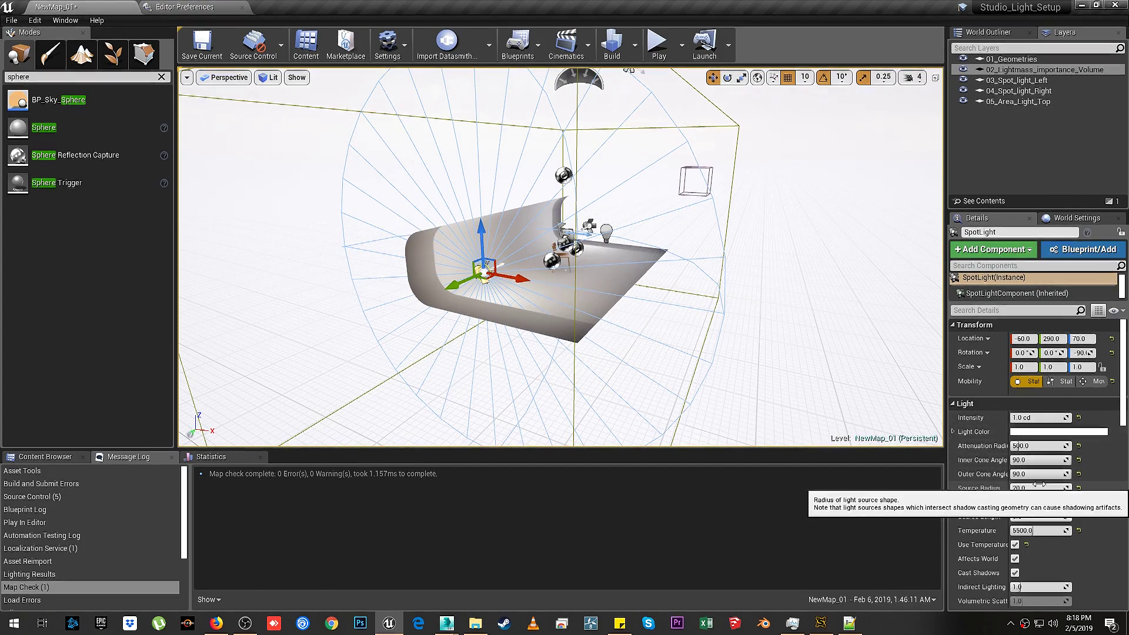
pyautogui.keyDown('alt'); pyautogui.moveTo(690, 302); pyautogui.dragTo(435, 303); pyautogui.keyUp('alt')
pyautogui.click(651, 280)
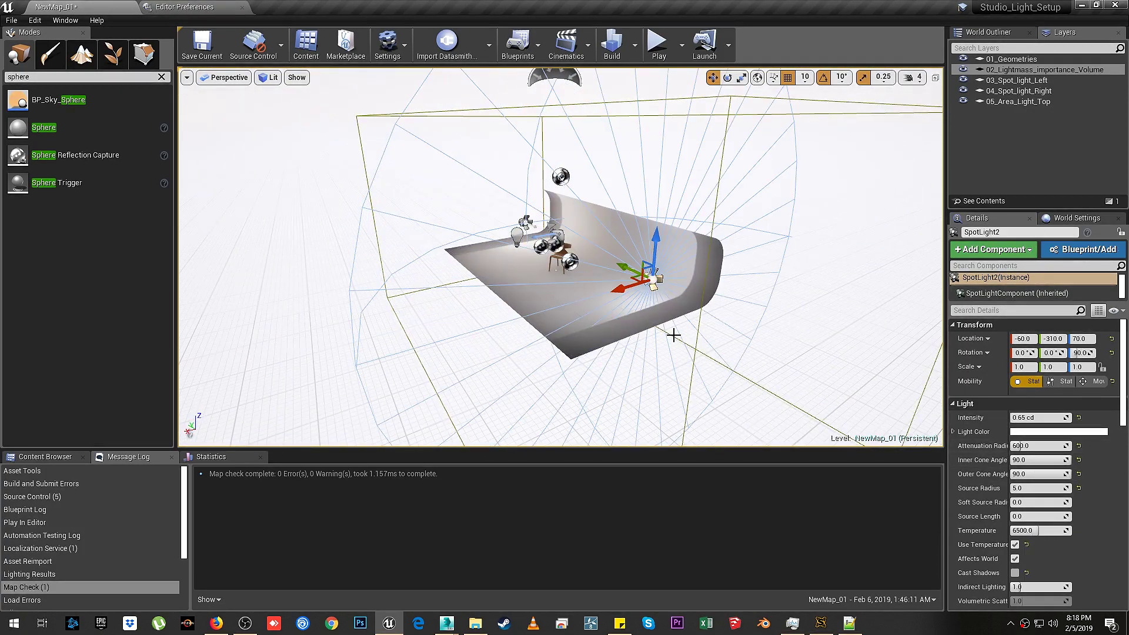
pyautogui.keyDown('alt'); pyautogui.moveTo(676, 333); pyautogui.dragTo(841, 336); pyautogui.keyUp('alt')
pyautogui.press('f')
pyautogui.moveTo(672, 334)
pyautogui.mouseDown(button='right')
pyautogui.moveTo(614, 344)
pyautogui.moveTo(636, 359)
pyautogui.moveTo(672, 333)
pyautogui.mouseUp(button='right')
pyautogui.keyDown('alt'); pyautogui.moveTo(672, 333); pyautogui.dragTo(715, 323); pyautogui.keyUp('alt')
pyautogui.press('g')
pyautogui.press('g')
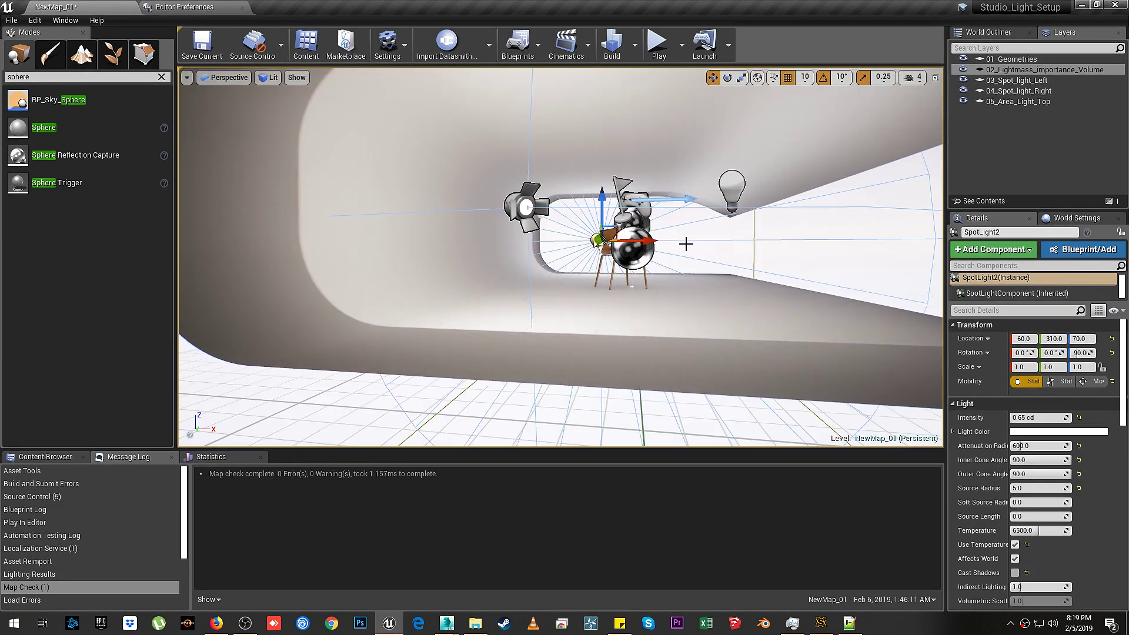
# - Select the RectLight above the chair and review its settings and placement relative to the backdrop
pyautogui.click(730, 193)
pyautogui.scroll(-3, 727, 278)
pyautogui.keyDown('alt'); pyautogui.moveTo(727, 279); pyautogui.dragTo(688, 200); pyautogui.keyUp('alt')
pyautogui.keyDown('alt'); pyautogui.moveTo(682, 265); pyautogui.dragTo(681, 182); pyautogui.keyUp('alt')
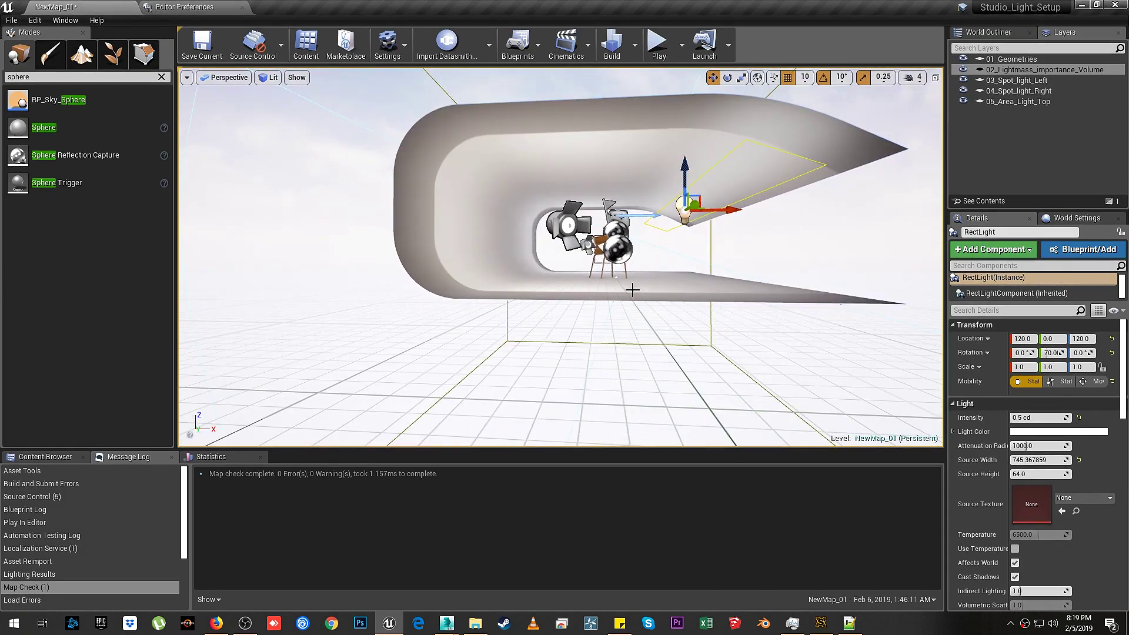
pyautogui.keyDown('alt'); pyautogui.moveTo(675, 286); pyautogui.dragTo(650, 333); pyautogui.keyUp('alt')
pyautogui.keyDown('alt'); pyautogui.moveTo(650, 333); pyautogui.dragTo(700, 332, button='right'); pyautogui.keyUp('alt')
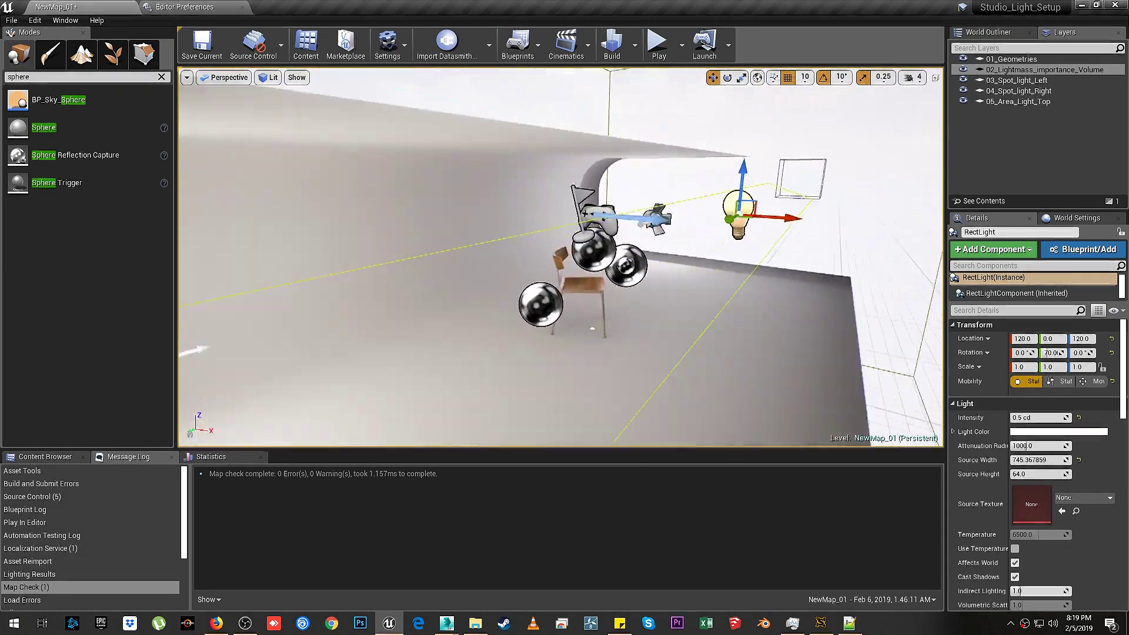
pyautogui.keyDown('alt'); pyautogui.moveTo(700, 332); pyautogui.dragTo(618, 314); pyautogui.keyUp('alt')
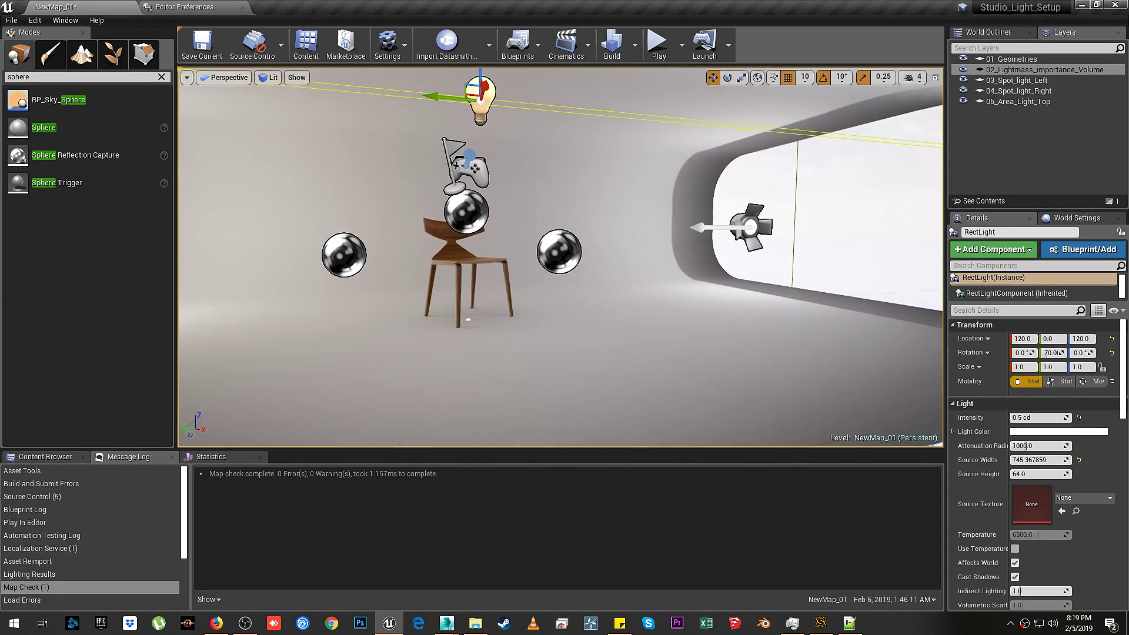
# - Examine the chair up close in Game View, dismiss the incoming Skype call and clear the selection
pyautogui.keyDown('alt'); pyautogui.moveTo(673, 304); pyautogui.dragTo(726, 304, button='right'); pyautogui.keyUp('alt')
pyautogui.keyDown('alt'); pyautogui.moveTo(673, 304); pyautogui.dragTo(612, 259); pyautogui.keyUp('alt')
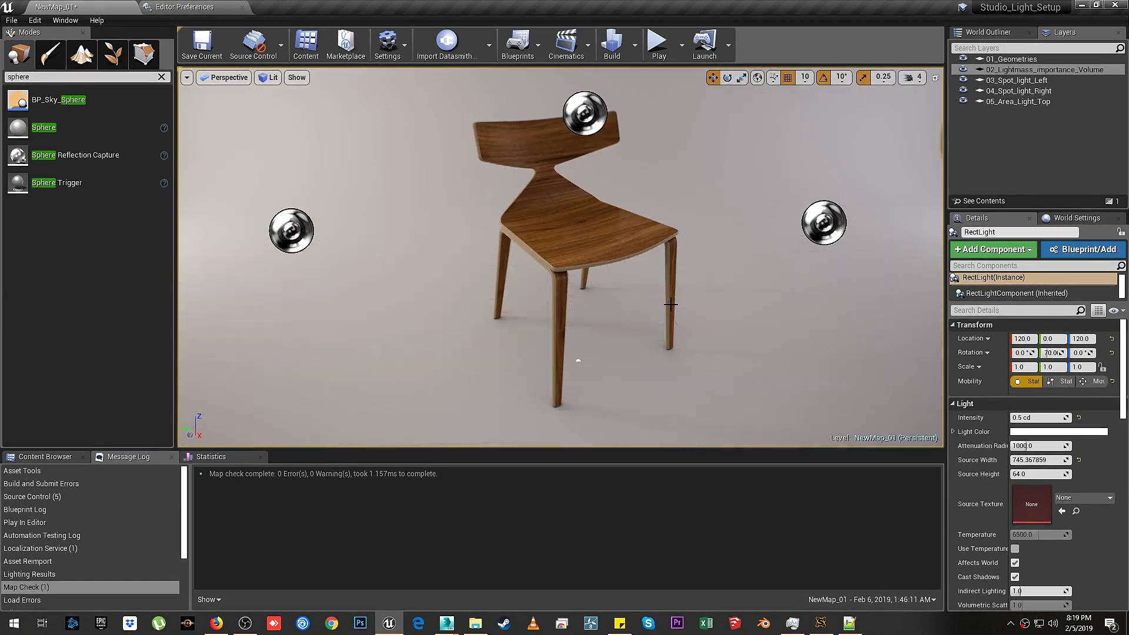
pyautogui.press('g')
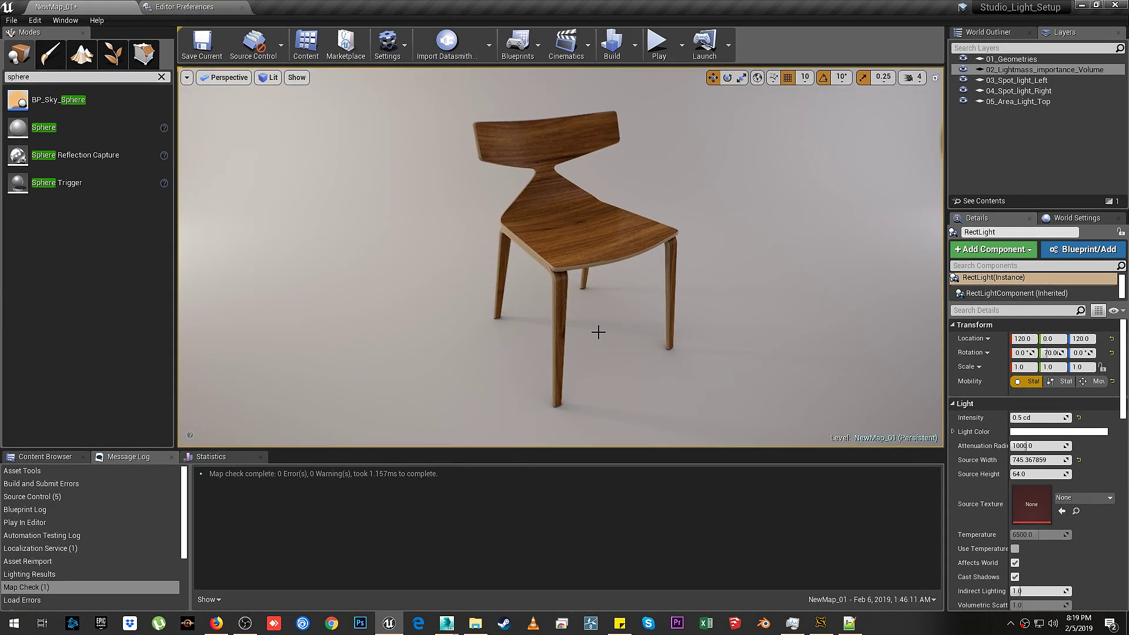
pyautogui.click(574, 235)
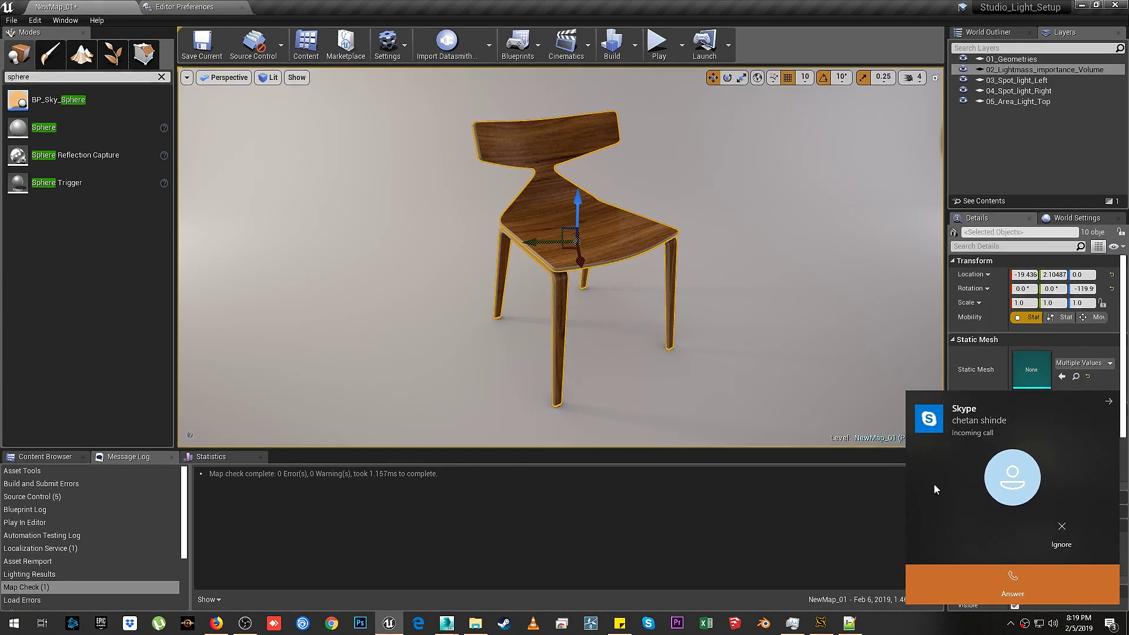
pyautogui.click(1039, 545)
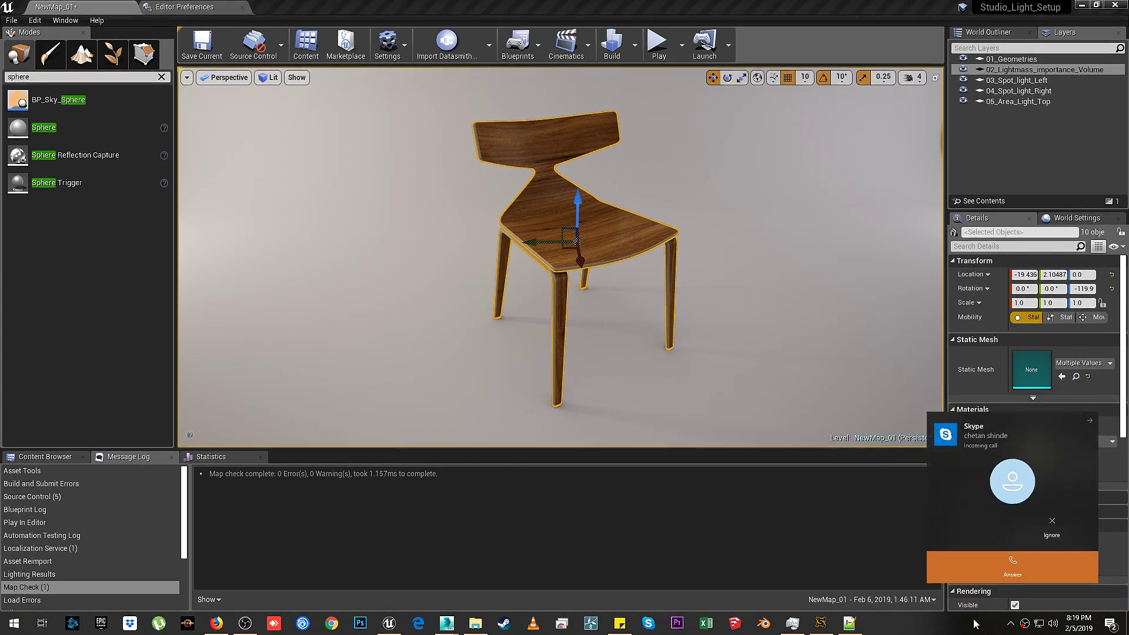
pyautogui.press('Escape')
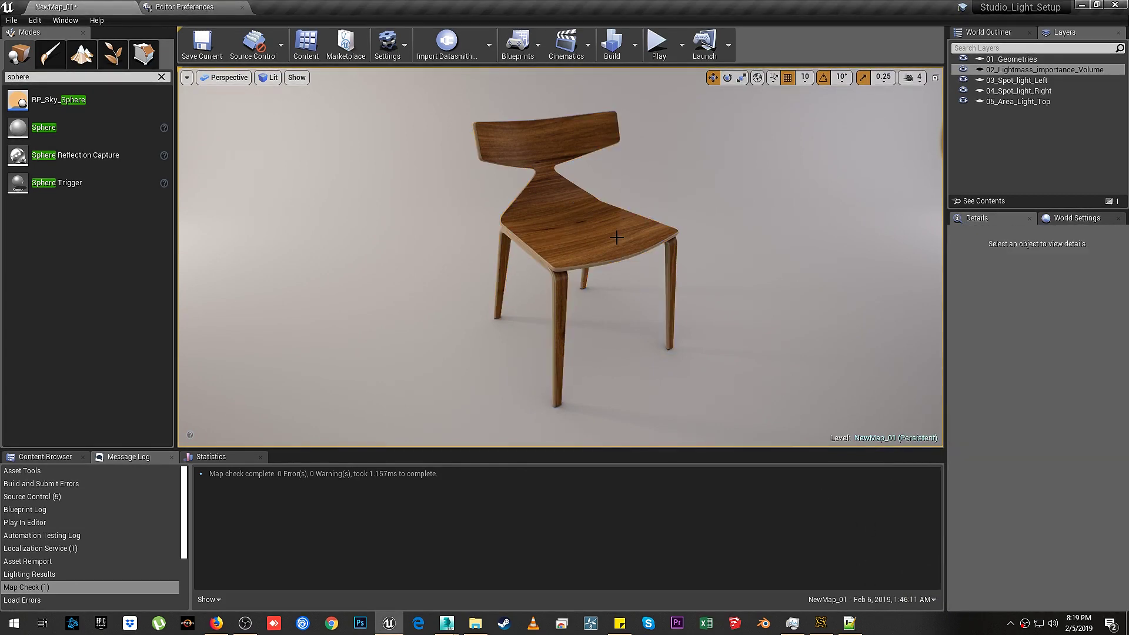
# - Expand the chair's Element 0 materials and open Material__37 from the seat mesh SM_Chair_04 in the material editor
pyautogui.click(586, 263)
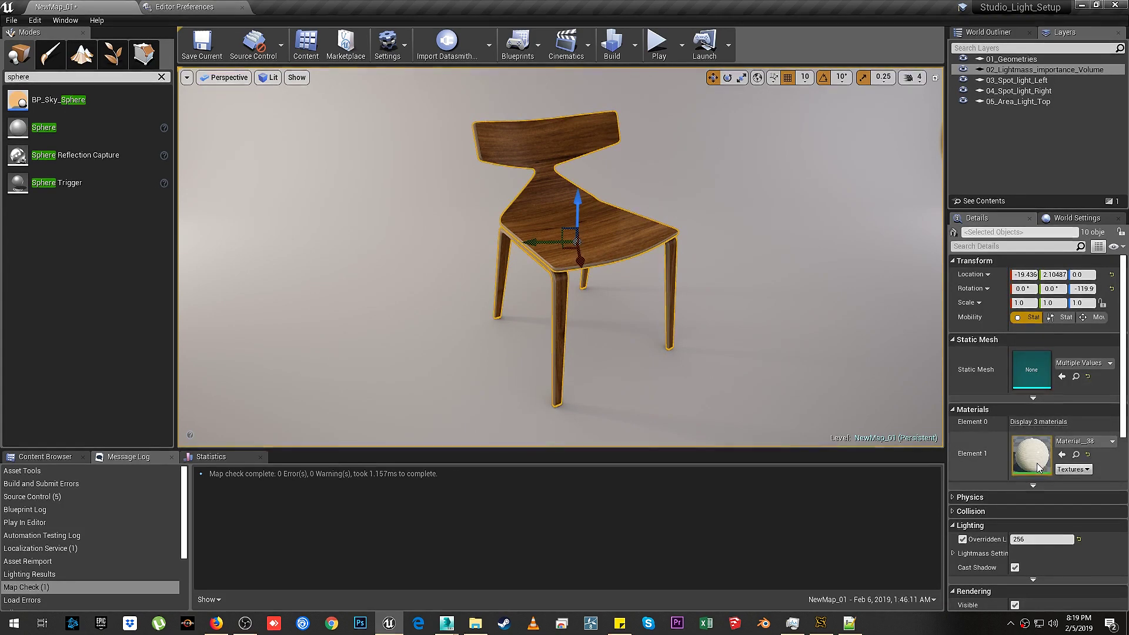
pyautogui.click(1039, 422)
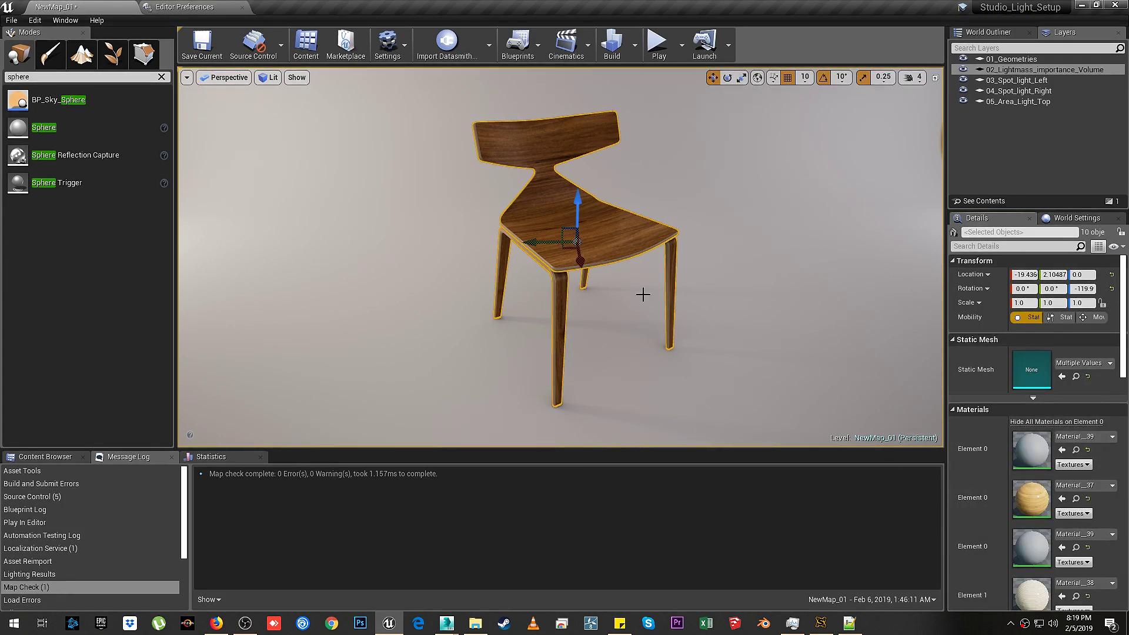
pyautogui.click(626, 249)
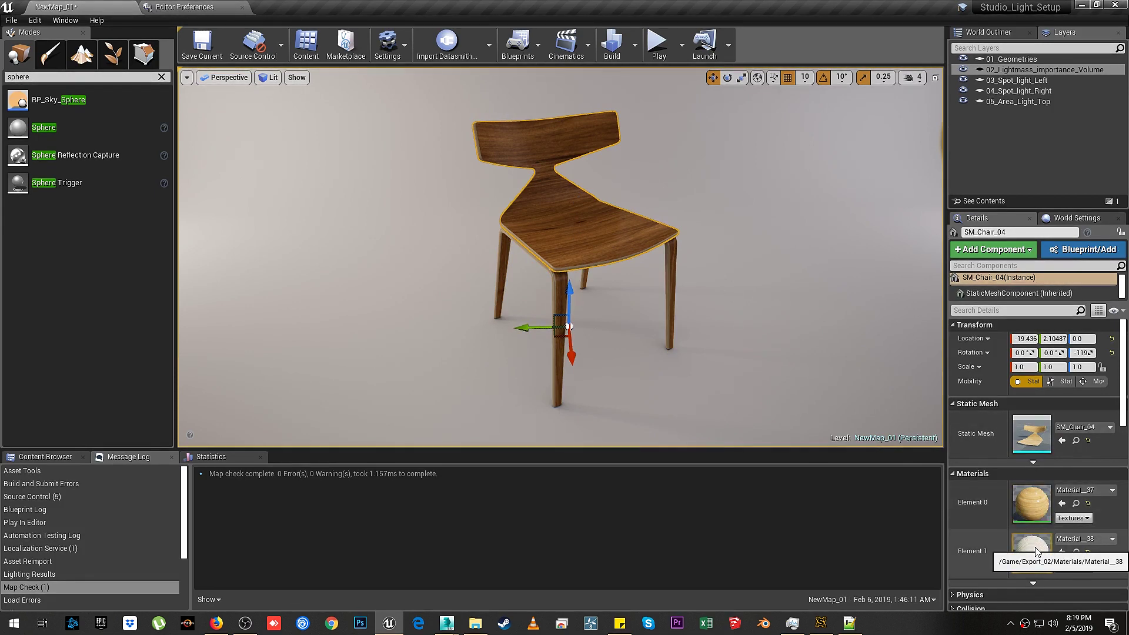
pyautogui.doubleClick(1035, 501)
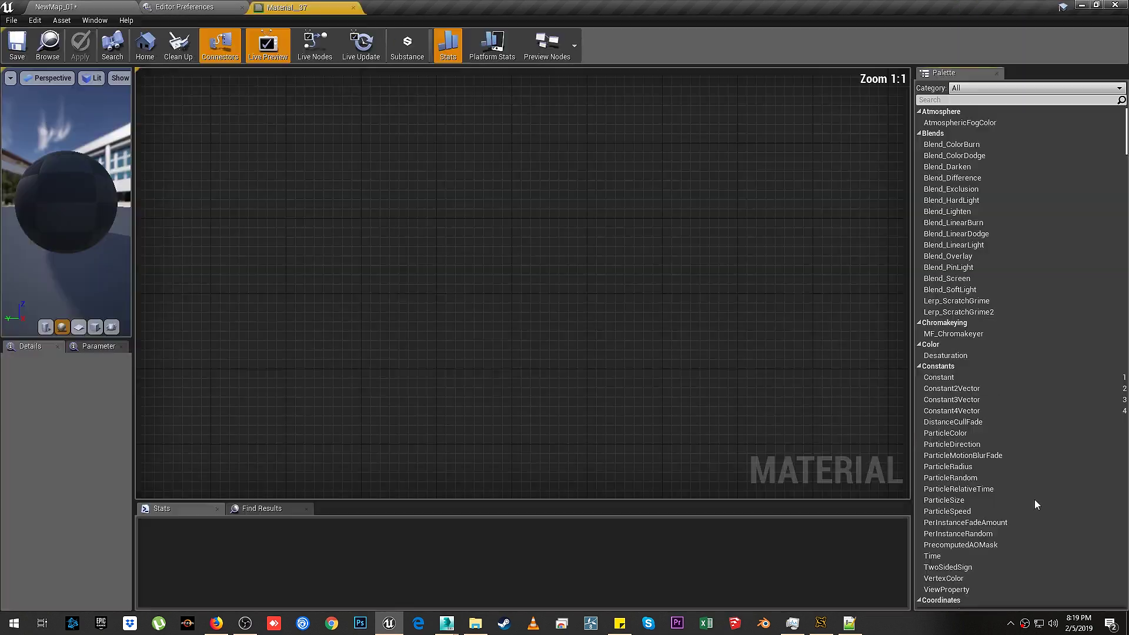
# - Set the Multiply node's Const B to 3.5 in Material__37, apply it and return to the level
pyautogui.click(341, 89)
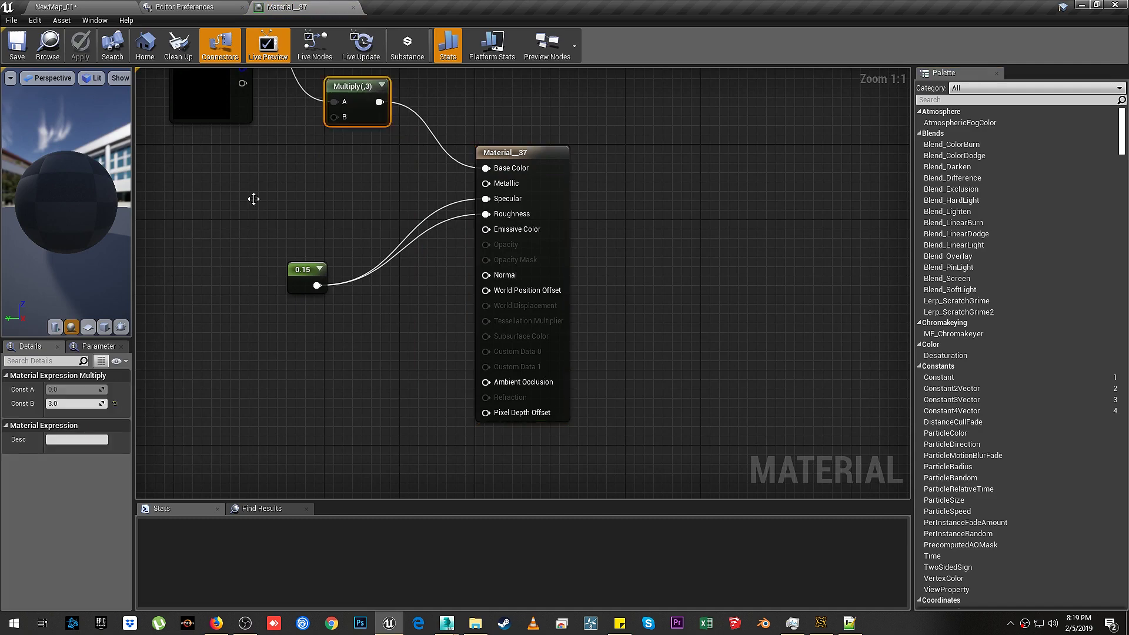
pyautogui.click(69, 402)
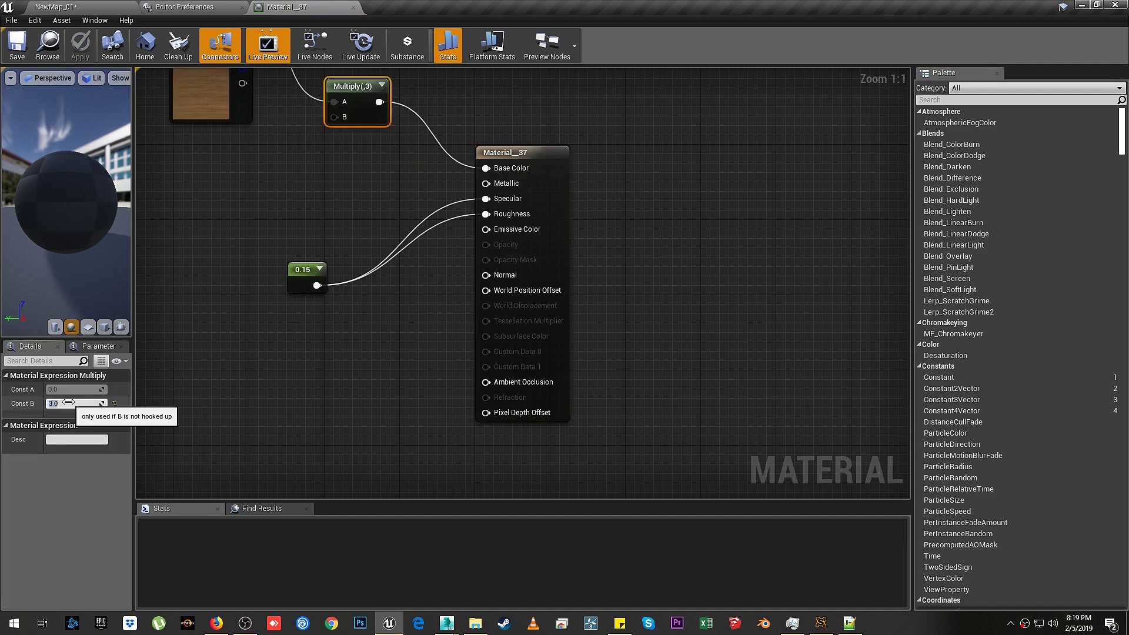
pyautogui.write('1')
pyautogui.press('Return')
pyautogui.click(80, 46)
pyautogui.click(56, 7)
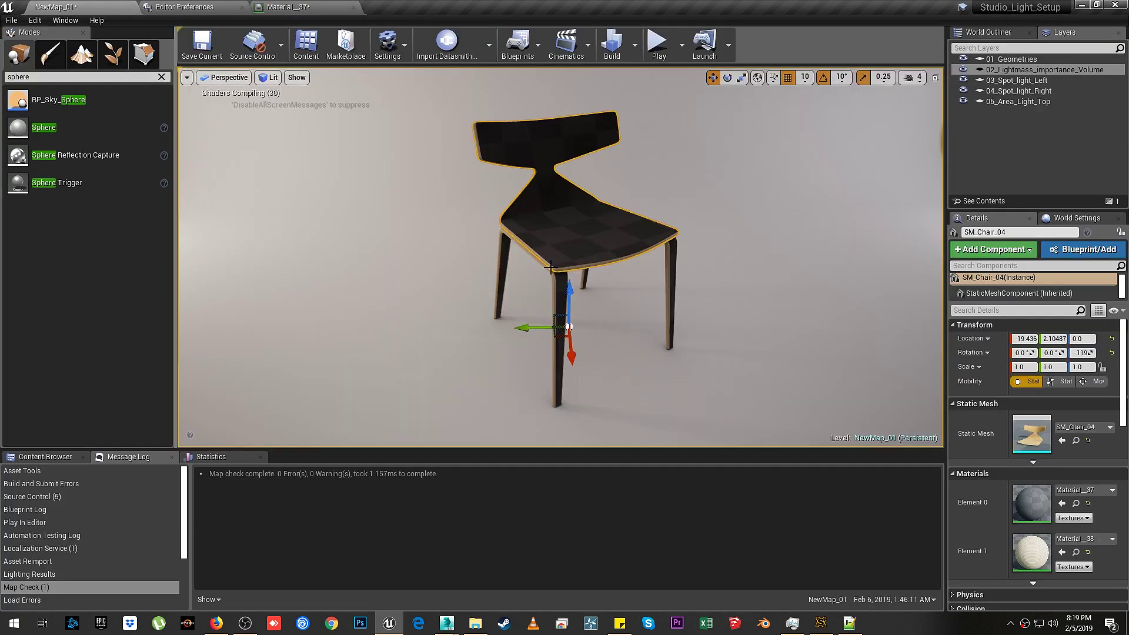
# - Open Material__38 from the front leg mesh SM_Chair_03, edit its Multiply node's Const B and switch back to Material__37
pyautogui.click(558, 310)
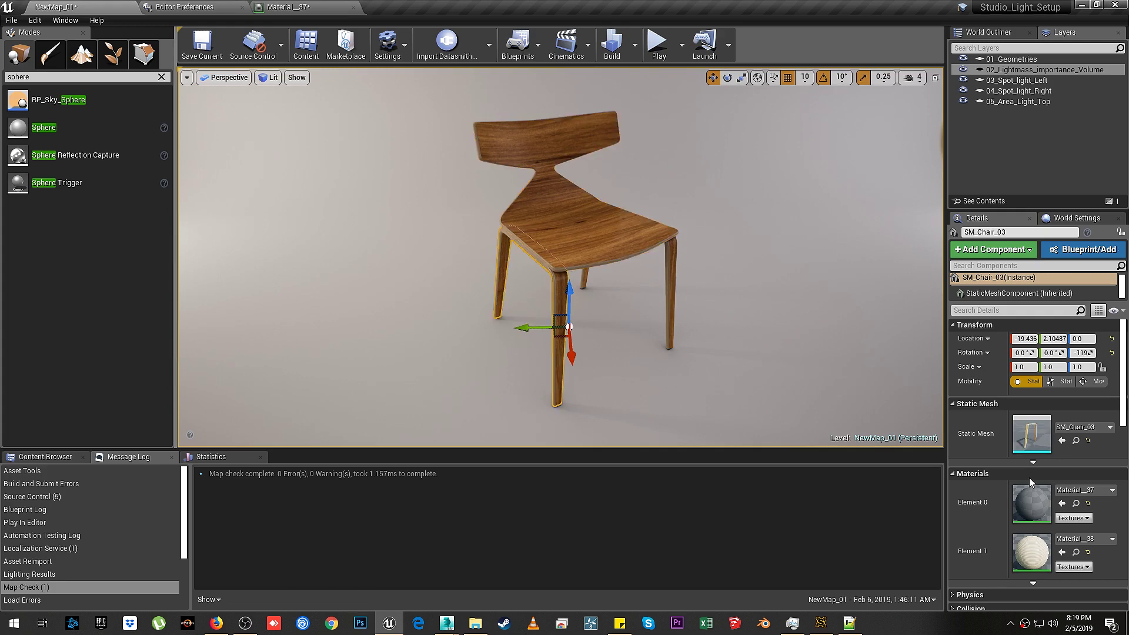
pyautogui.doubleClick(1032, 552)
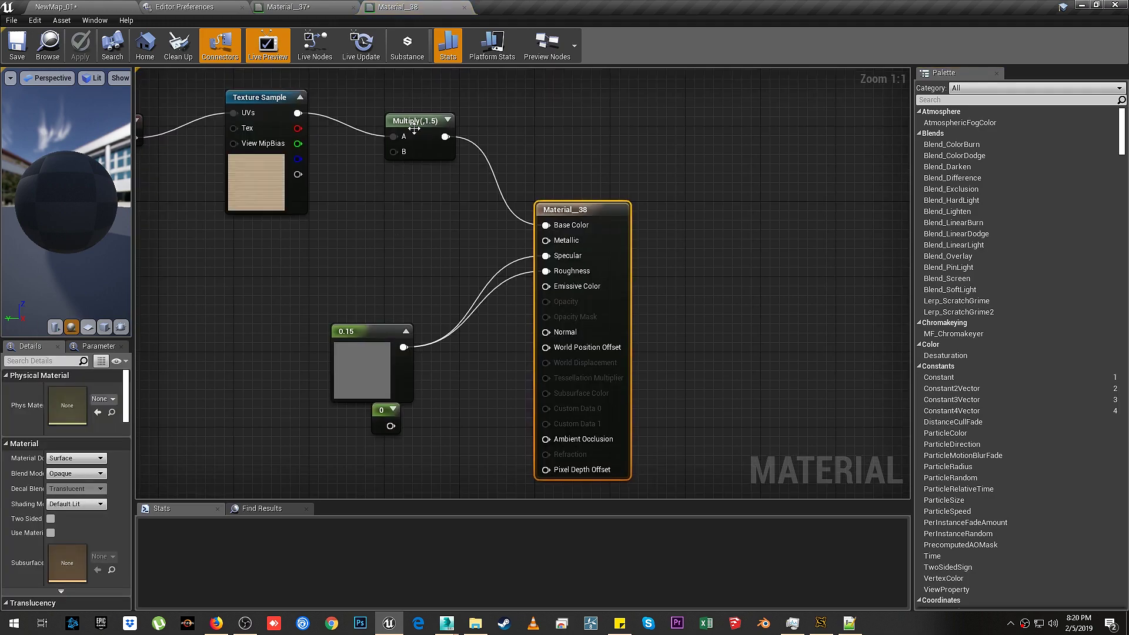
pyautogui.click(414, 128)
pyautogui.click(72, 403)
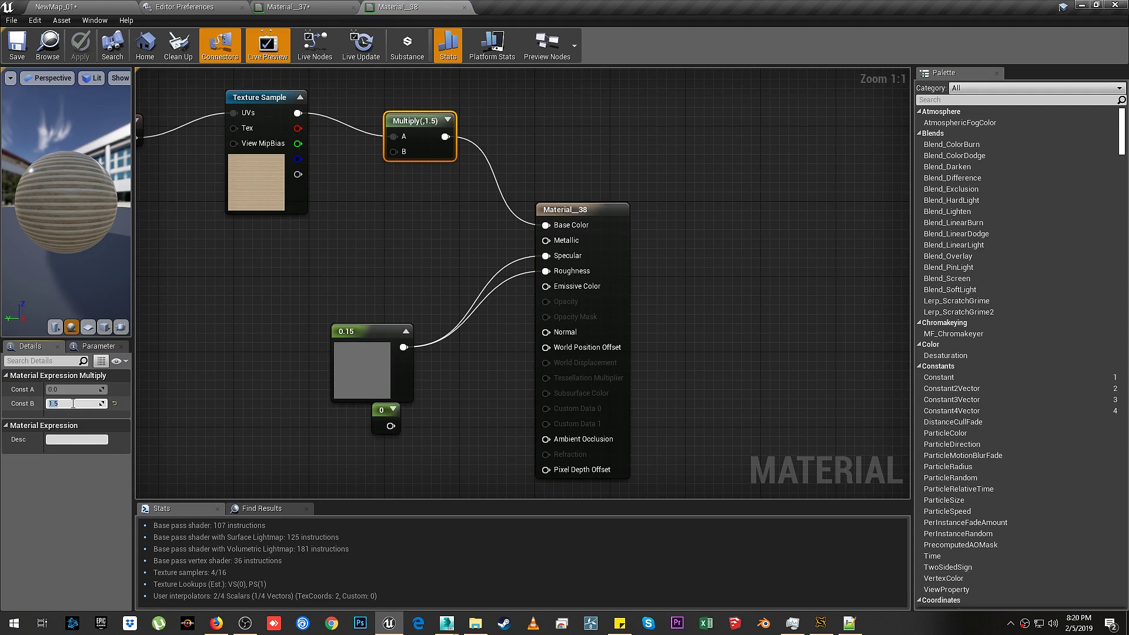
pyautogui.click(312, 8)
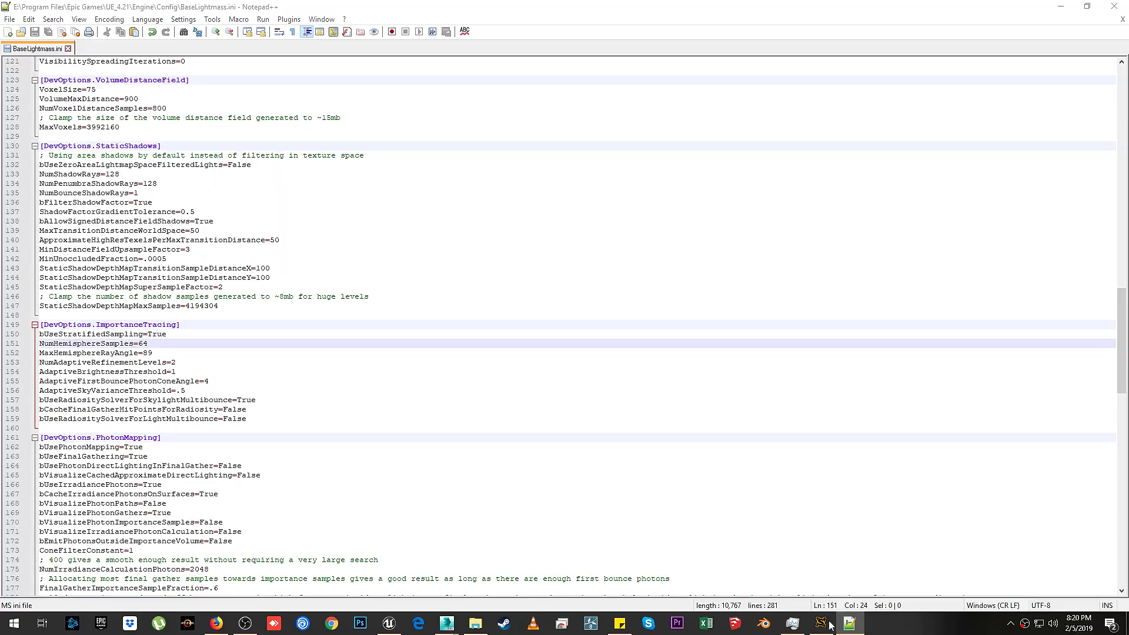
# - Review the Lightmass build times in the Swarm Agent log and the CPU performance graphs in Task Manager
pyautogui.click(822, 625)
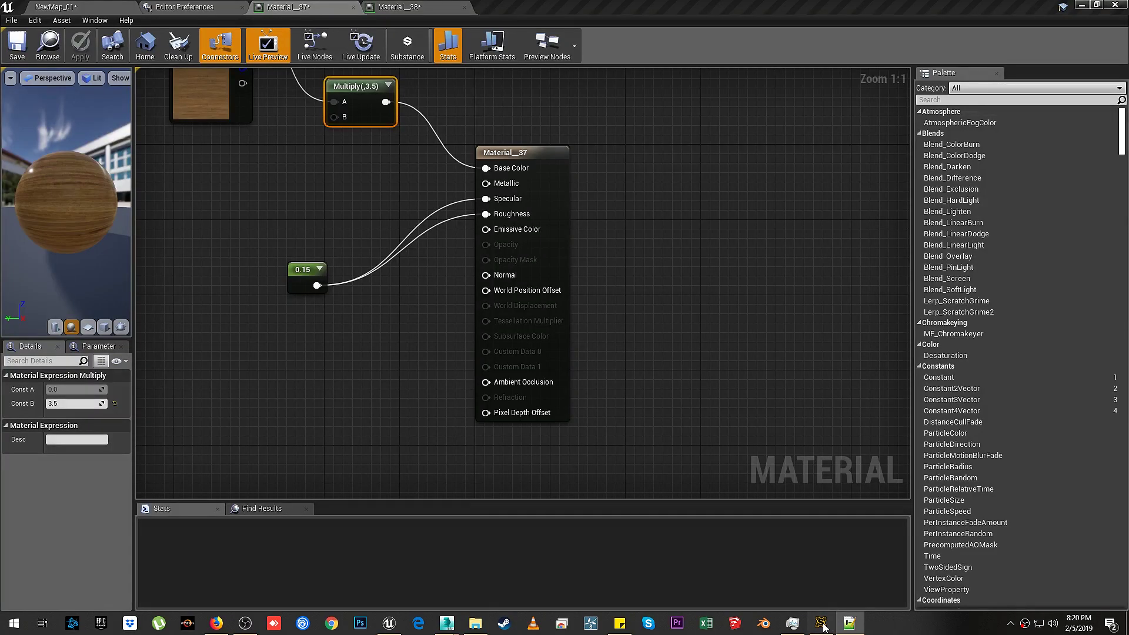
pyautogui.click(822, 625)
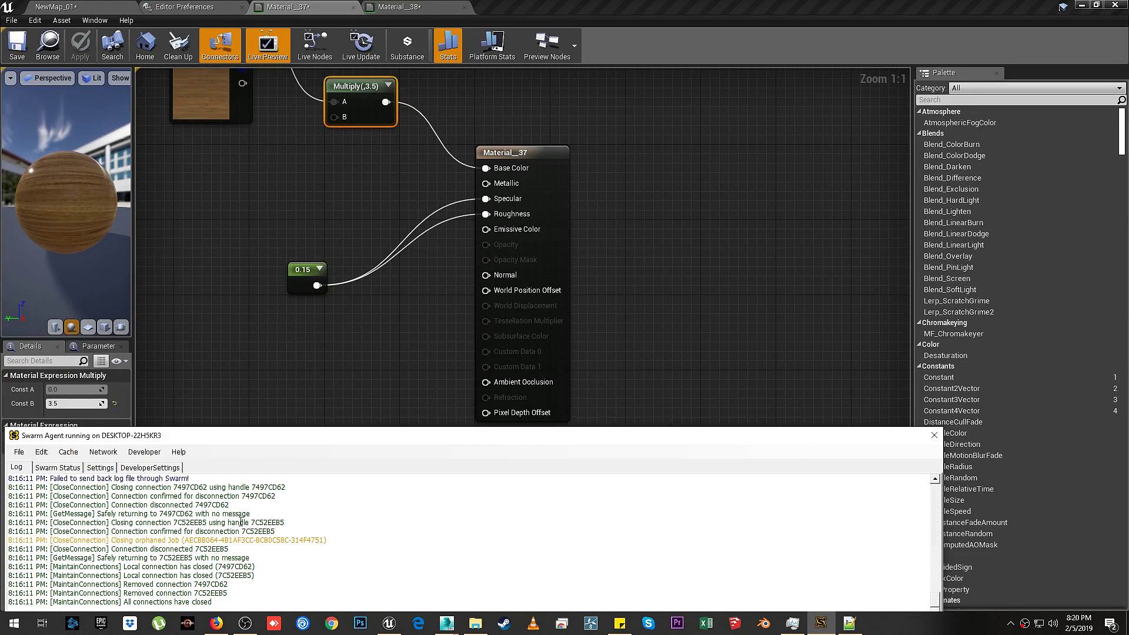
pyautogui.click(793, 625)
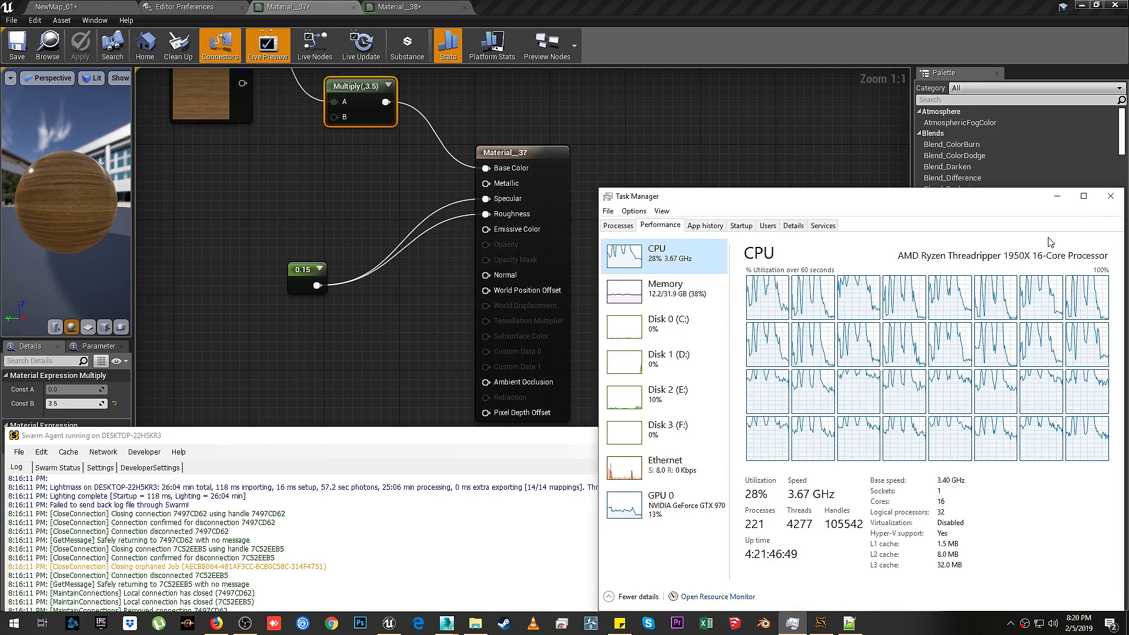
pyautogui.click(1056, 196)
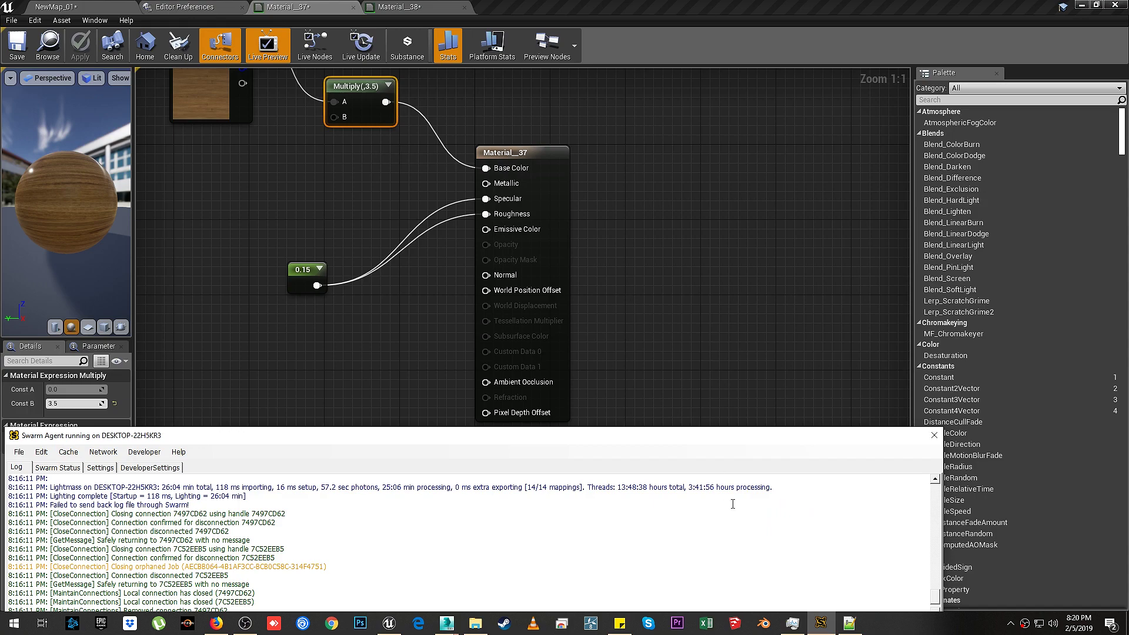
pyautogui.click(792, 624)
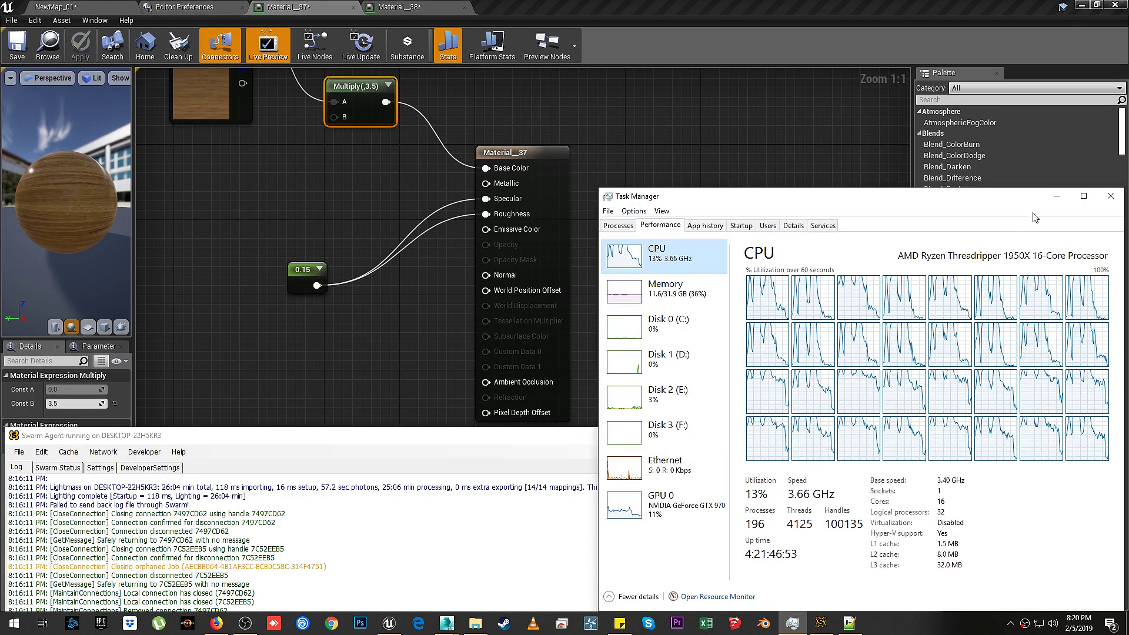
pyautogui.click(1057, 196)
# - Return to the level, clear the selection and examine the chair's wood, legs and floor shadows from several angles
pyautogui.click(82, 7)
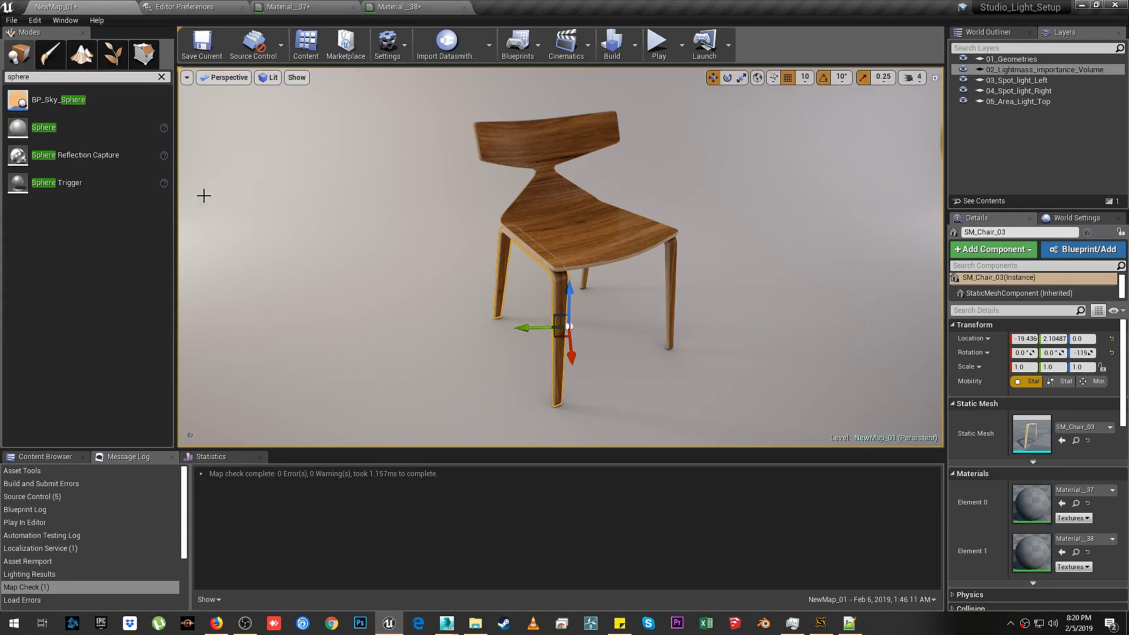
pyautogui.moveTo(372, 271); pyautogui.dragTo(396, 278, button='right')
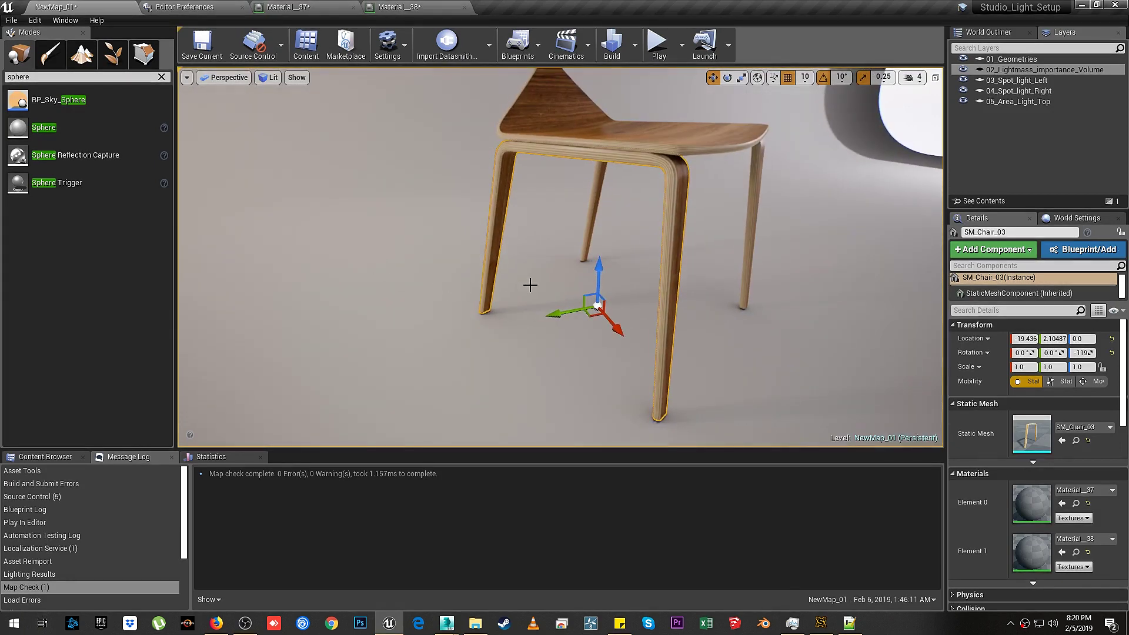
pyautogui.keyDown('alt'); pyautogui.moveTo(530, 285); pyautogui.dragTo(785, 309); pyautogui.keyUp('alt')
pyautogui.scroll(-5, 530, 285)
pyautogui.press('Escape')
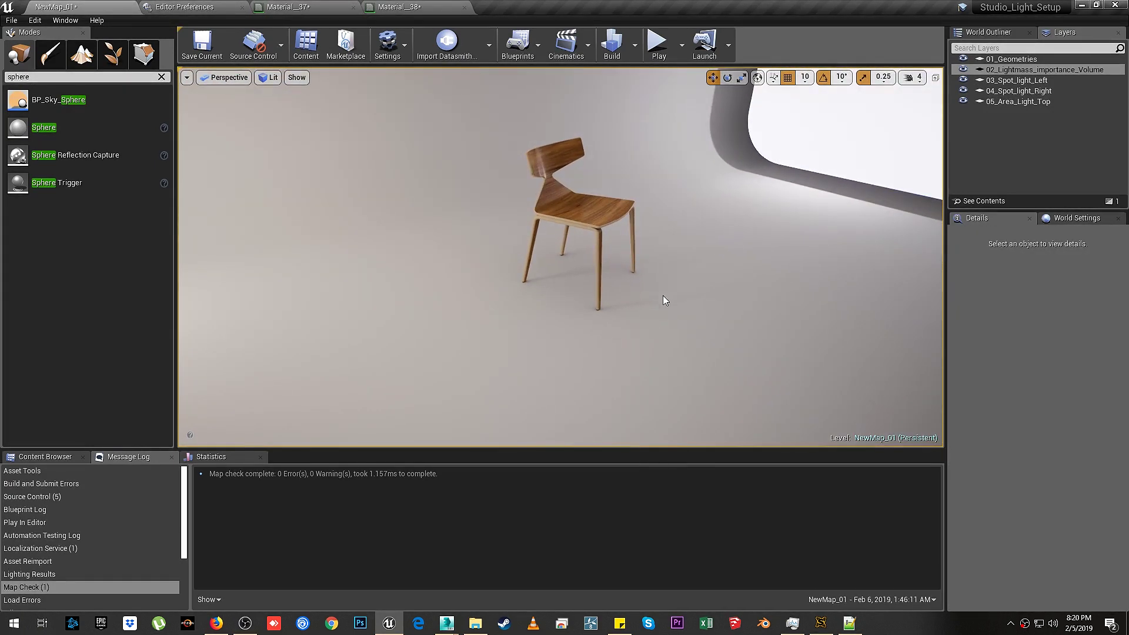
pyautogui.moveTo(690, 288)
pyautogui.keyDown('alt'); pyautogui.mouseDown()
pyautogui.moveTo(494, 288)
pyautogui.moveTo(689, 281)
pyautogui.mouseUp(); pyautogui.keyUp('alt')
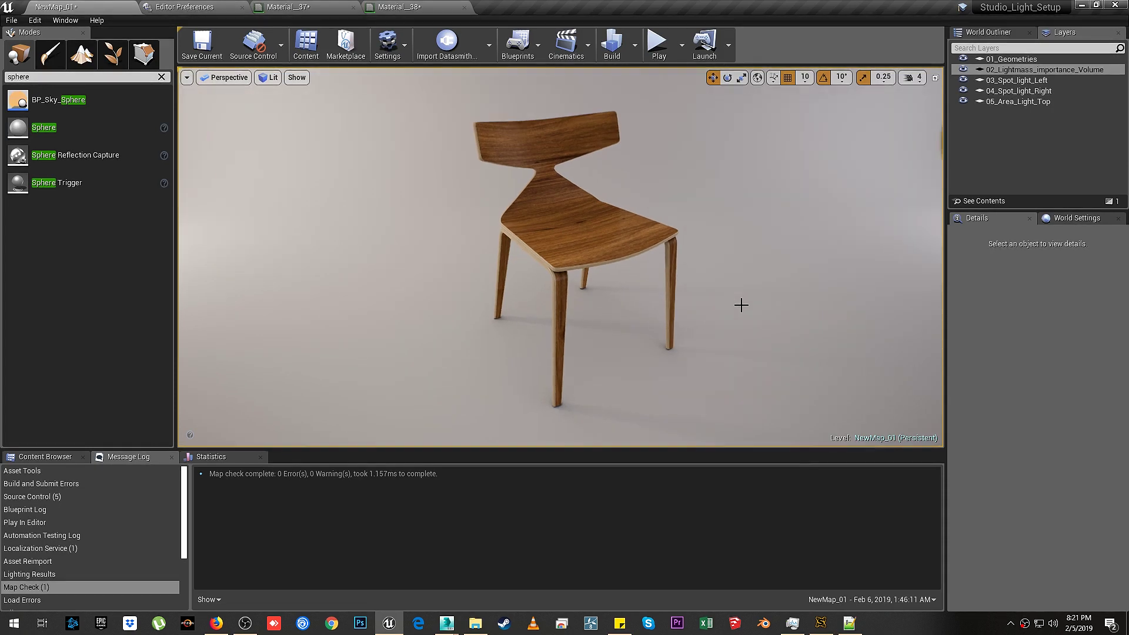
pyautogui.moveTo(698, 287); pyautogui.dragTo(681, 270, button='middle')
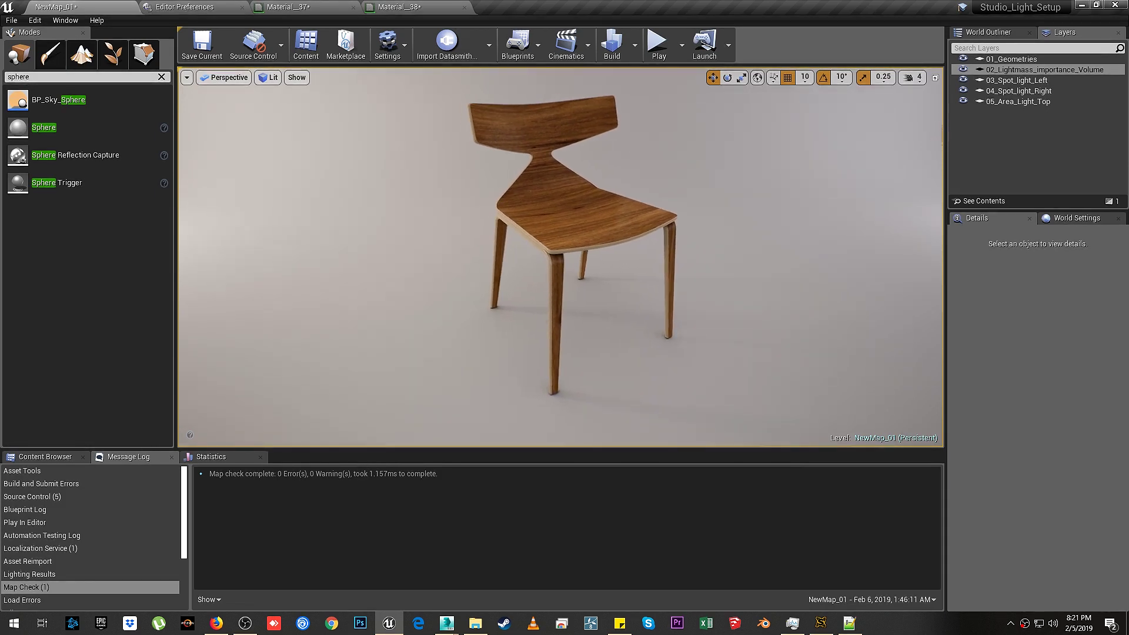